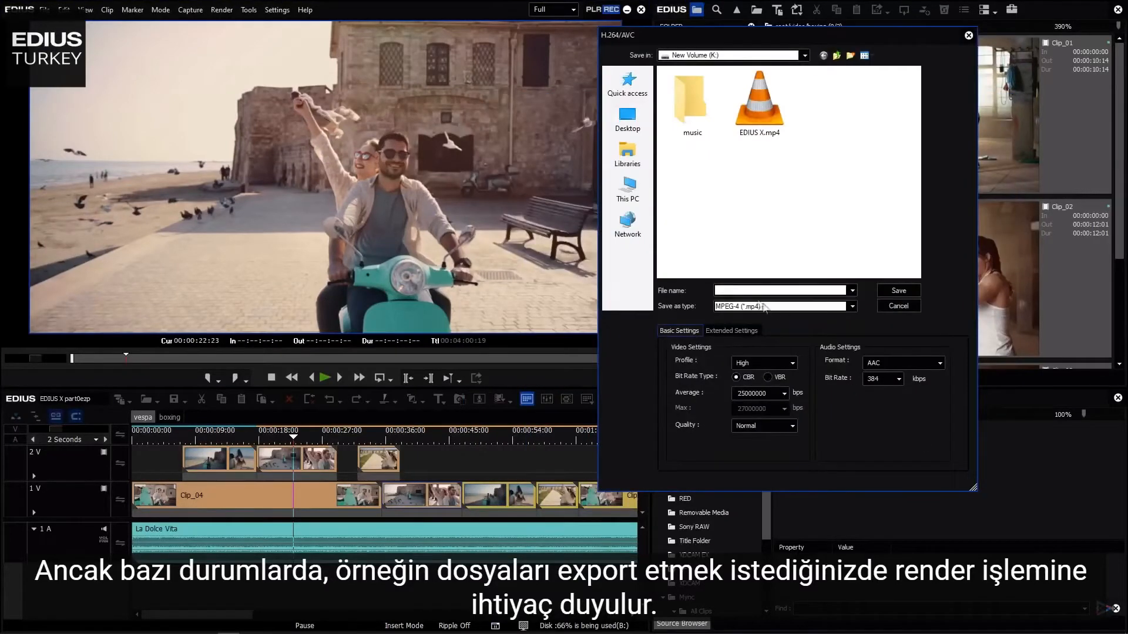
# - Name the H.264 export file vespa_01 and save it to start the export
pyautogui.write('vespa_01')
pyautogui.click(898, 290)
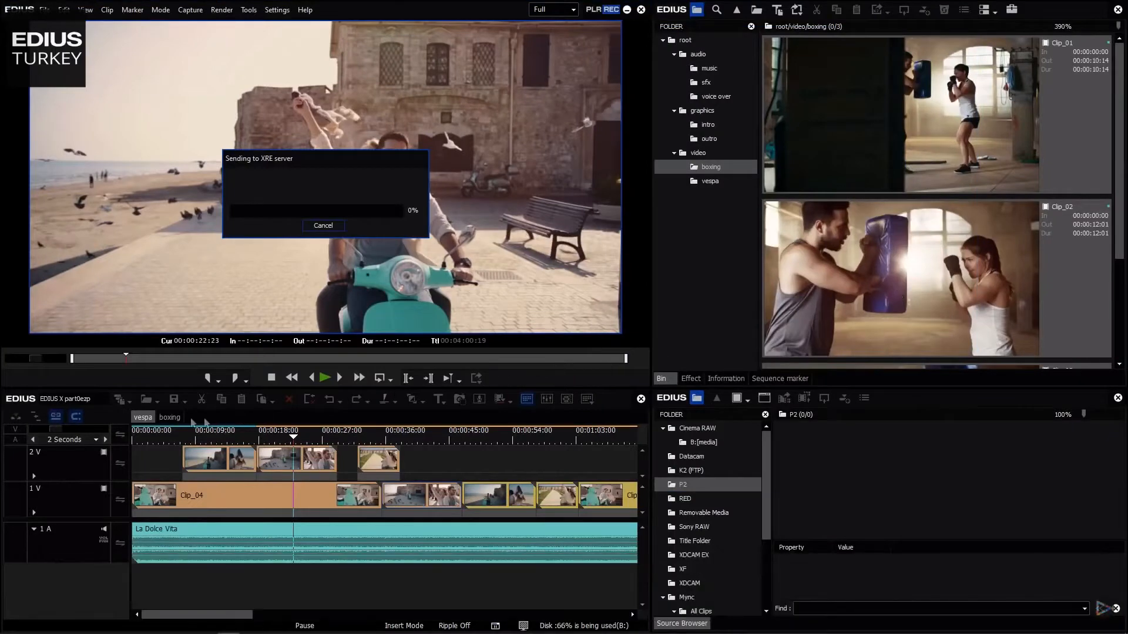
# - Switch to the boxing sequence and add Clip_03 from the bin to the end of the 1 V track
pyautogui.click(169, 418)
pyautogui.moveTo(252, 464); pyautogui.dragTo(274, 499)
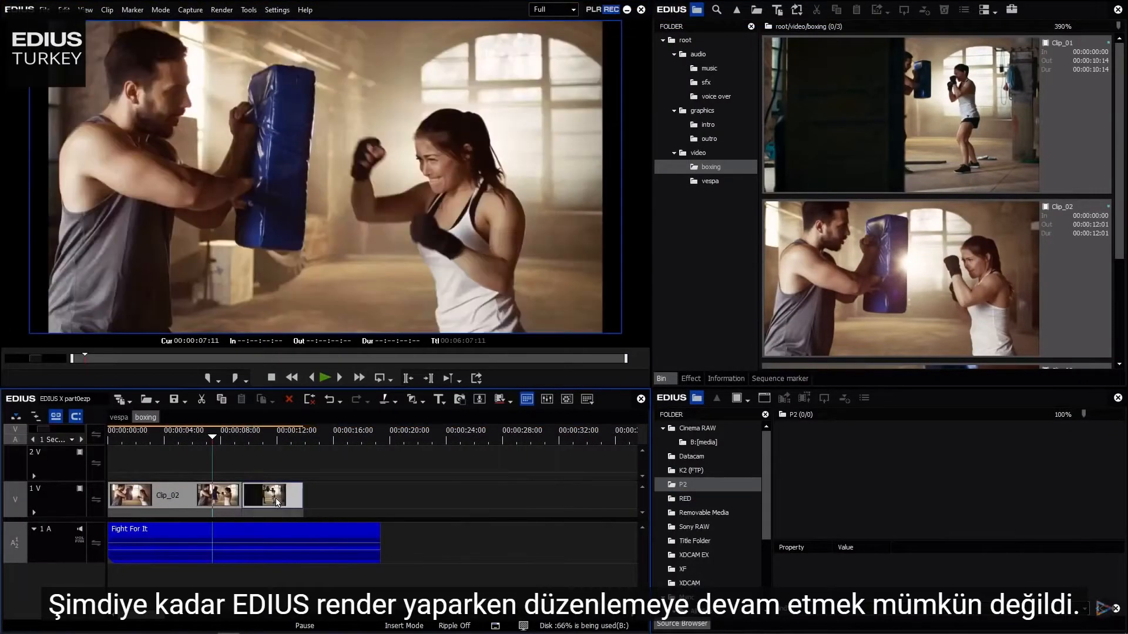
pyautogui.moveTo(1120, 220); pyautogui.dragTo(1119, 321)
pyautogui.moveTo(899, 288); pyautogui.dragTo(309, 499)
pyautogui.moveTo(400, 503); pyautogui.dragTo(393, 504)
# - Open Print to File for the boxing sequence and export with the H.264/AVC preset
pyautogui.click(44, 10)
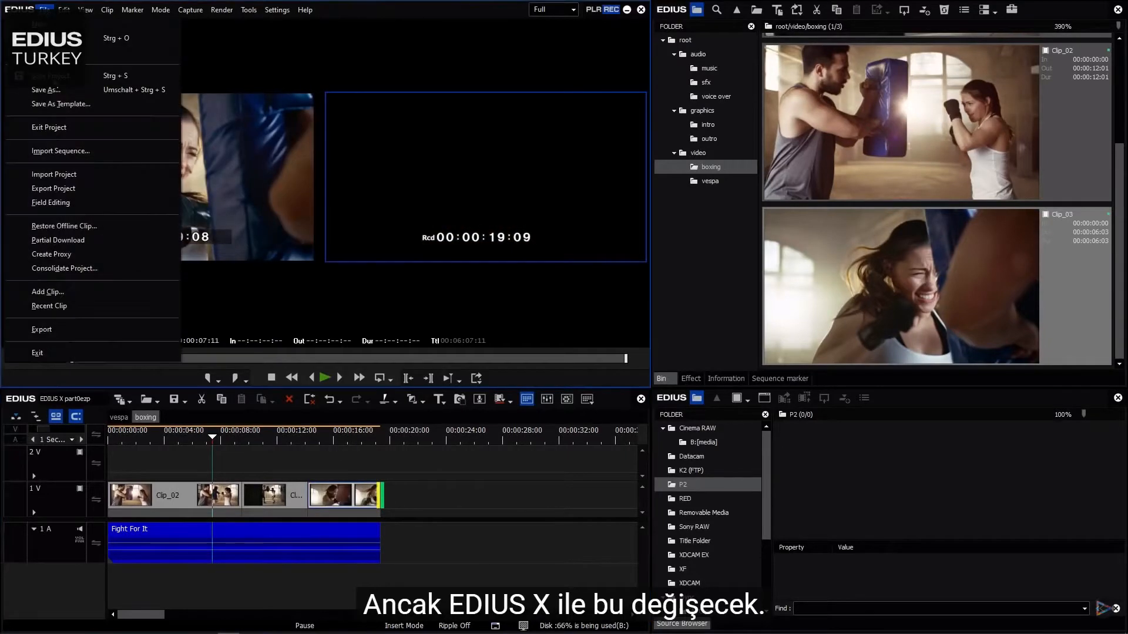
pyautogui.moveTo(77, 330)
pyautogui.click(238, 356)
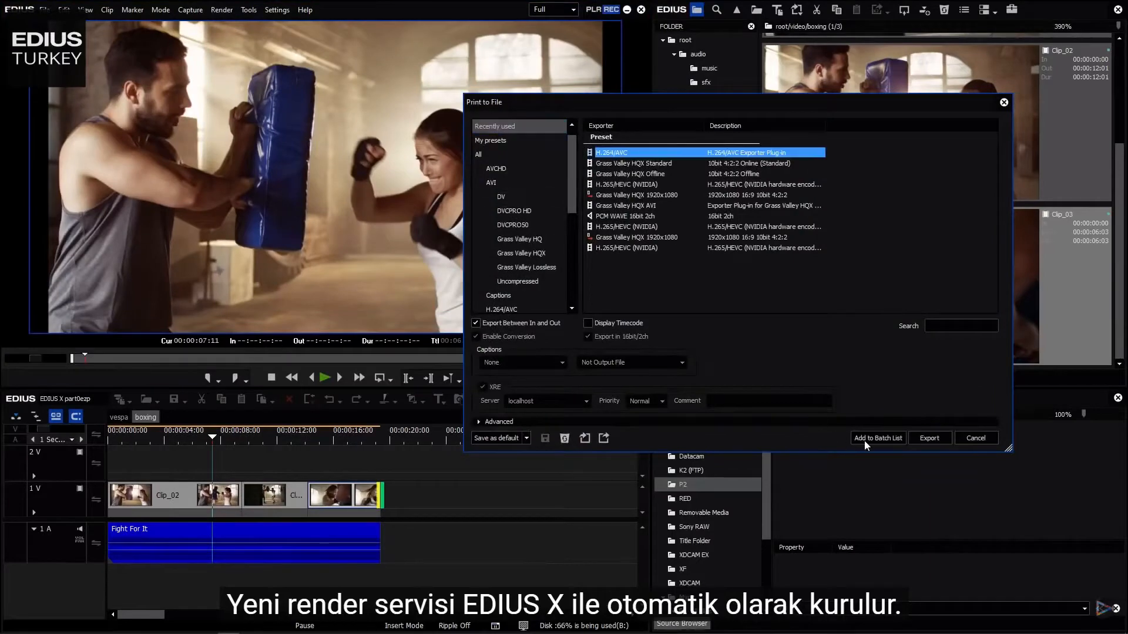
pyautogui.click(931, 438)
# - Name the export file boxing_01 and save it
pyautogui.click(789, 290)
pyautogui.write('boxing_01')
pyautogui.click(896, 293)
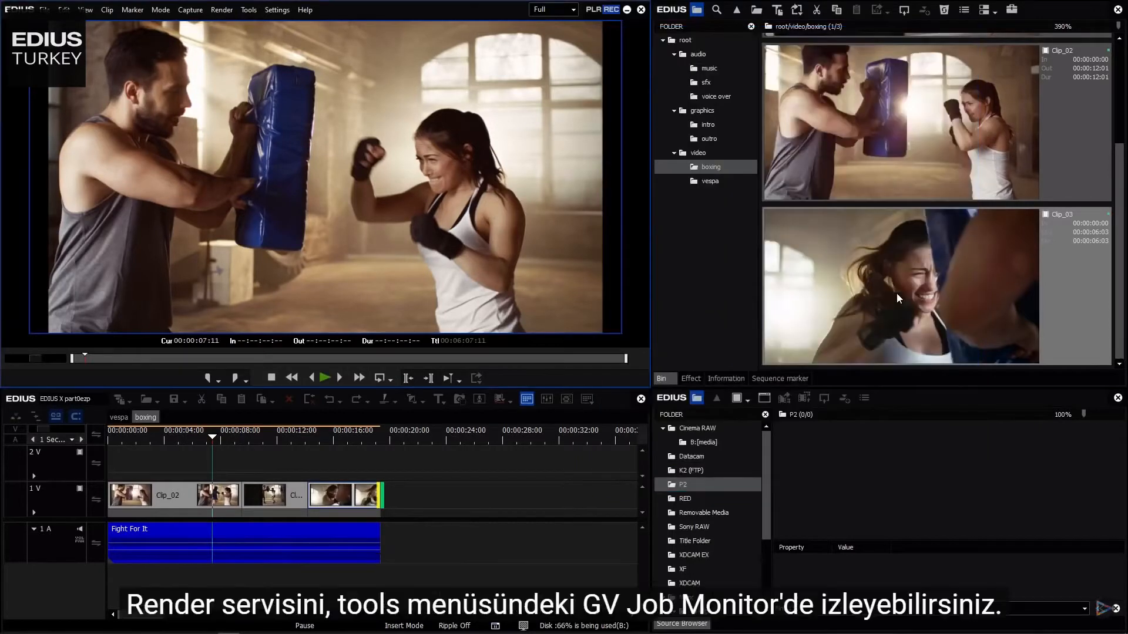
# - Open the GV Job Monitor and the Windows notification center to review the render jobs
pyautogui.click(248, 9)
pyautogui.click(263, 54)
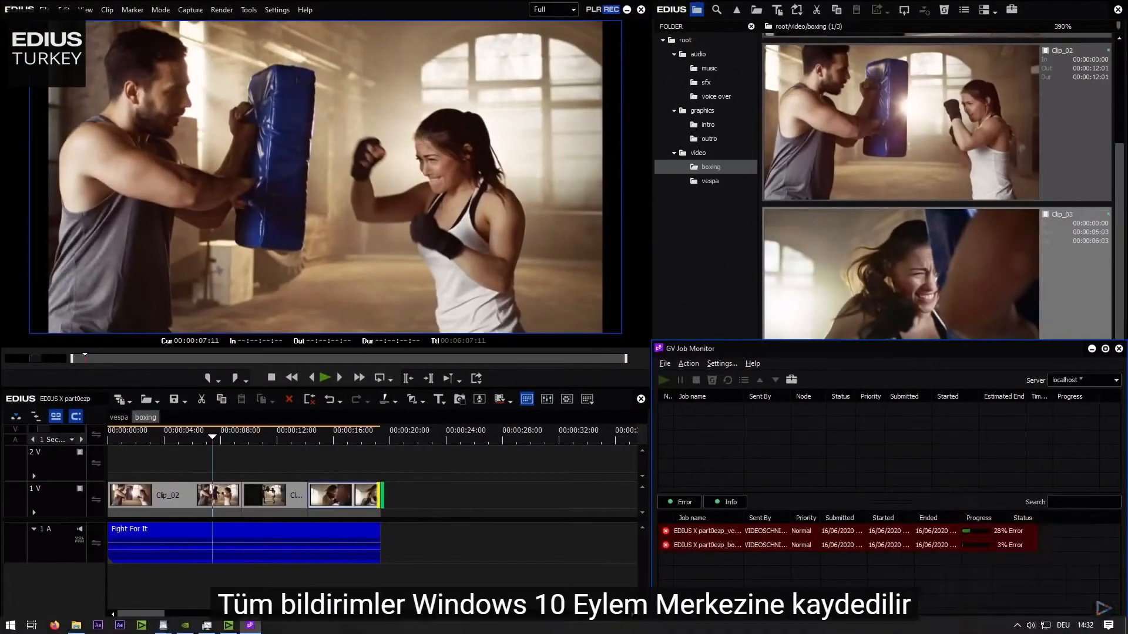
pyautogui.click(1109, 625)
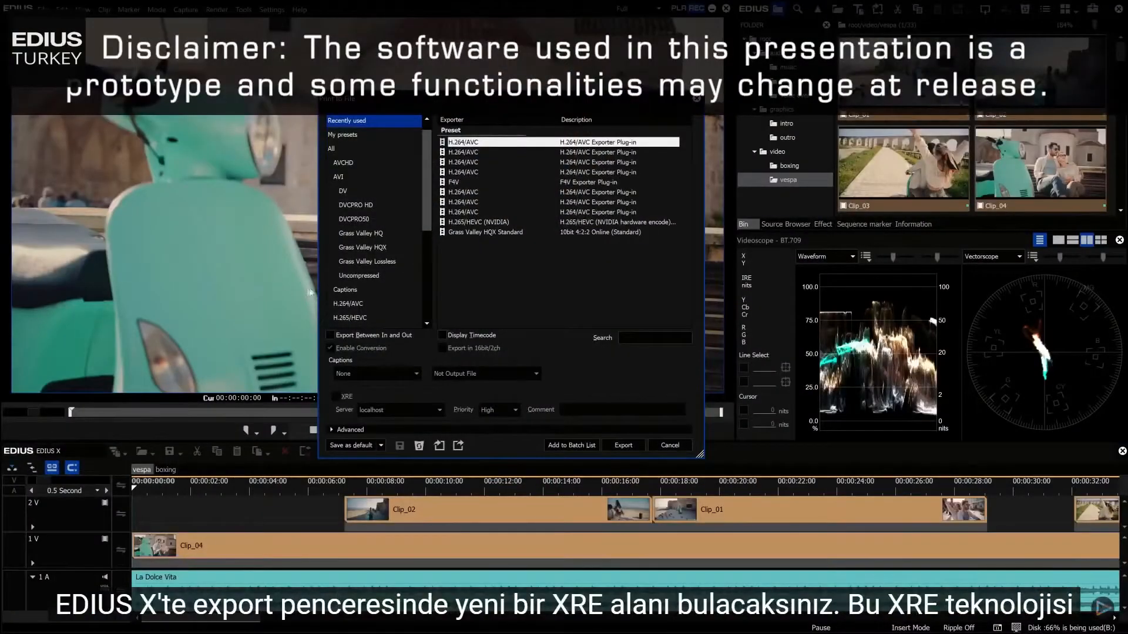
# - Select the H.264/AVC category in the Print to File dialog and check the XRE options
pyautogui.click(342, 304)
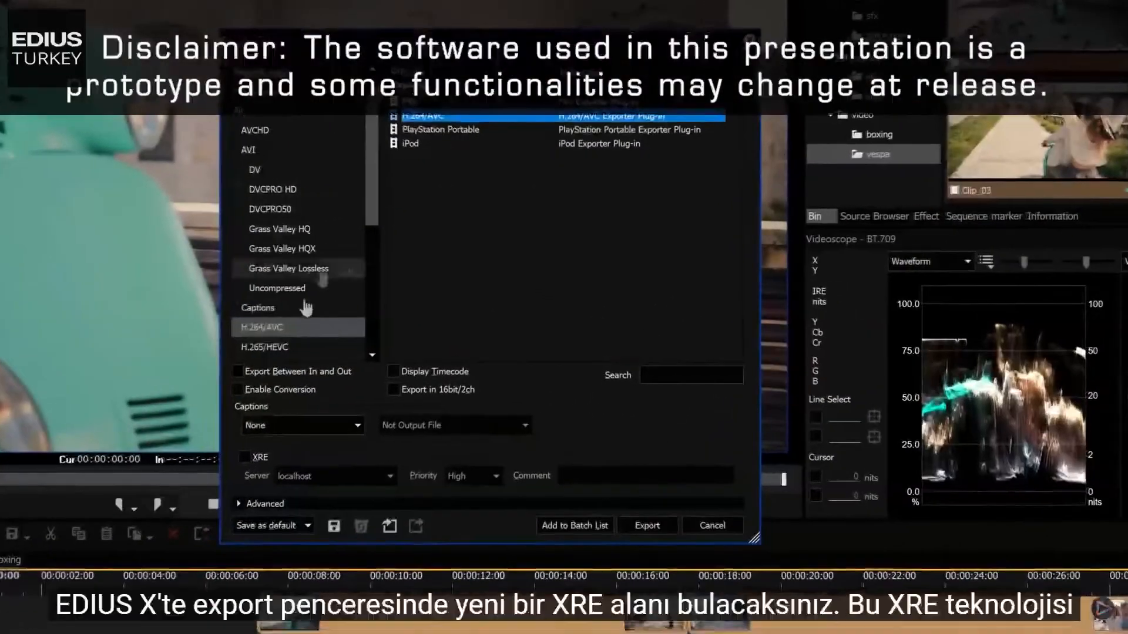
pyautogui.click(244, 457)
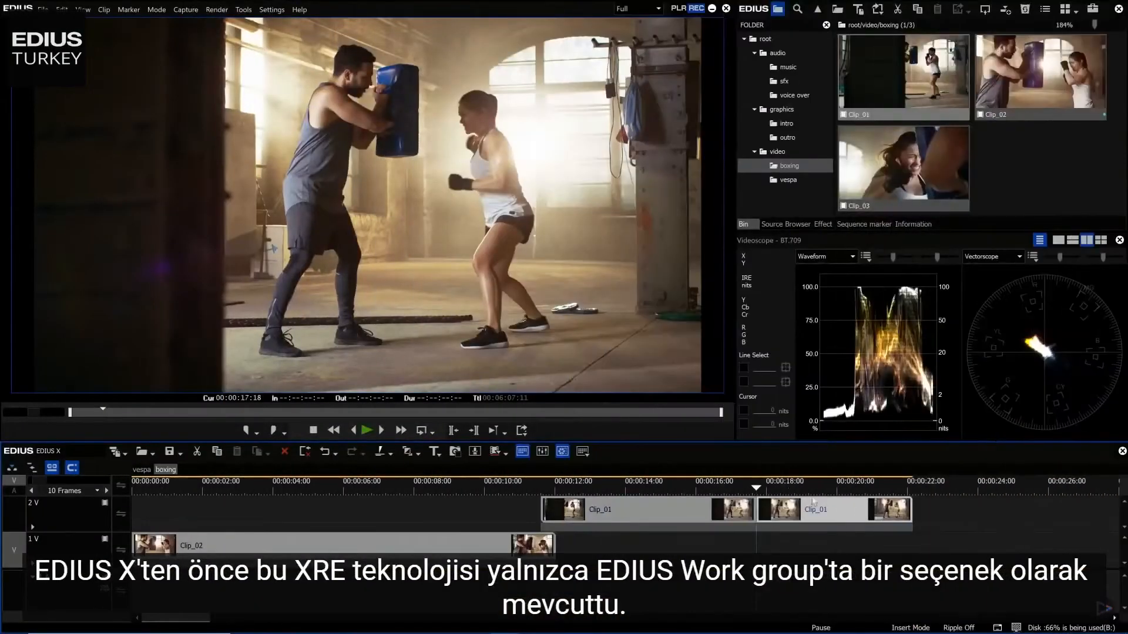
# - Replace the audio on the 1 A track with the Fight For It clip from the music bin
pyautogui.press('Delete')
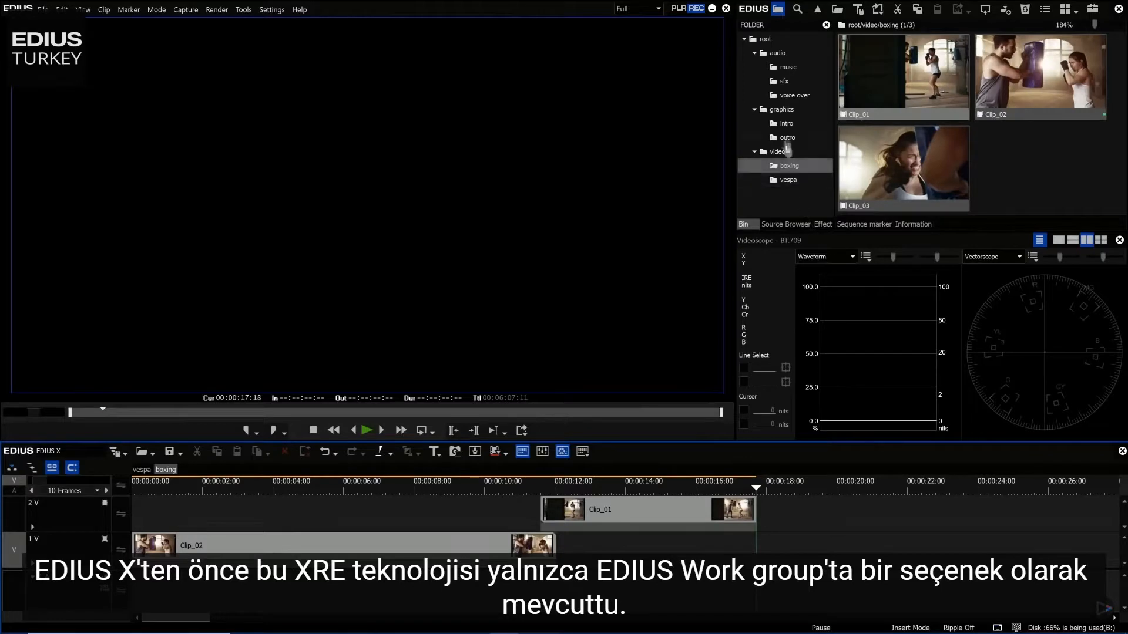
pyautogui.click(788, 67)
pyautogui.moveTo(798, 379); pyautogui.dragTo(118, 582)
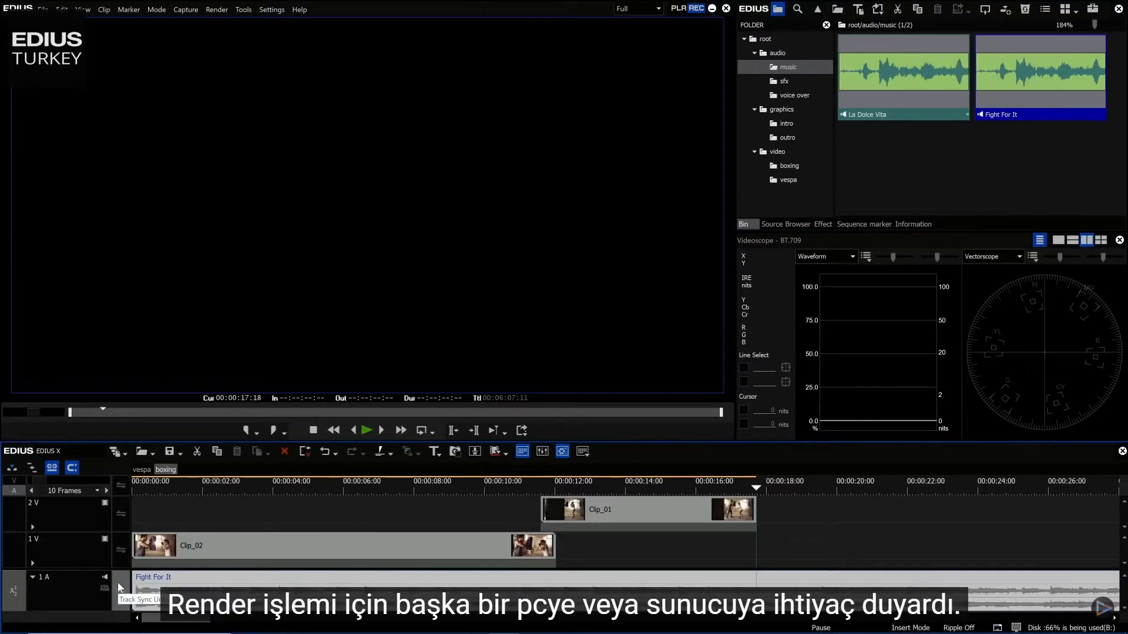
pyautogui.click(388, 517)
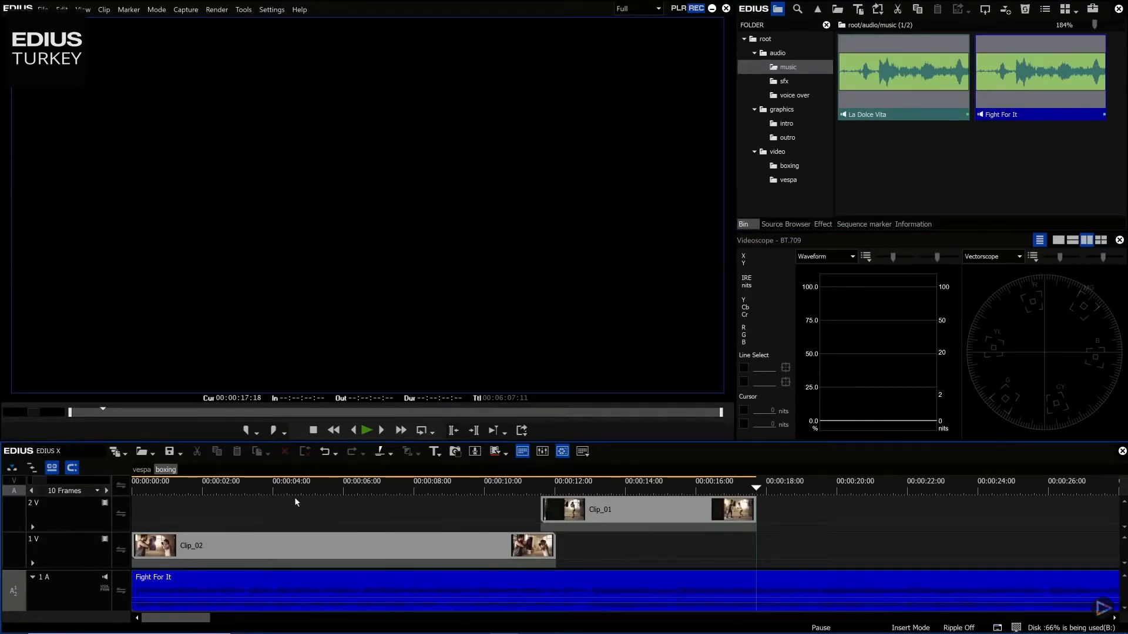
# - Return to the timeline start and open the GV Job Monitor
pyautogui.press('Home')
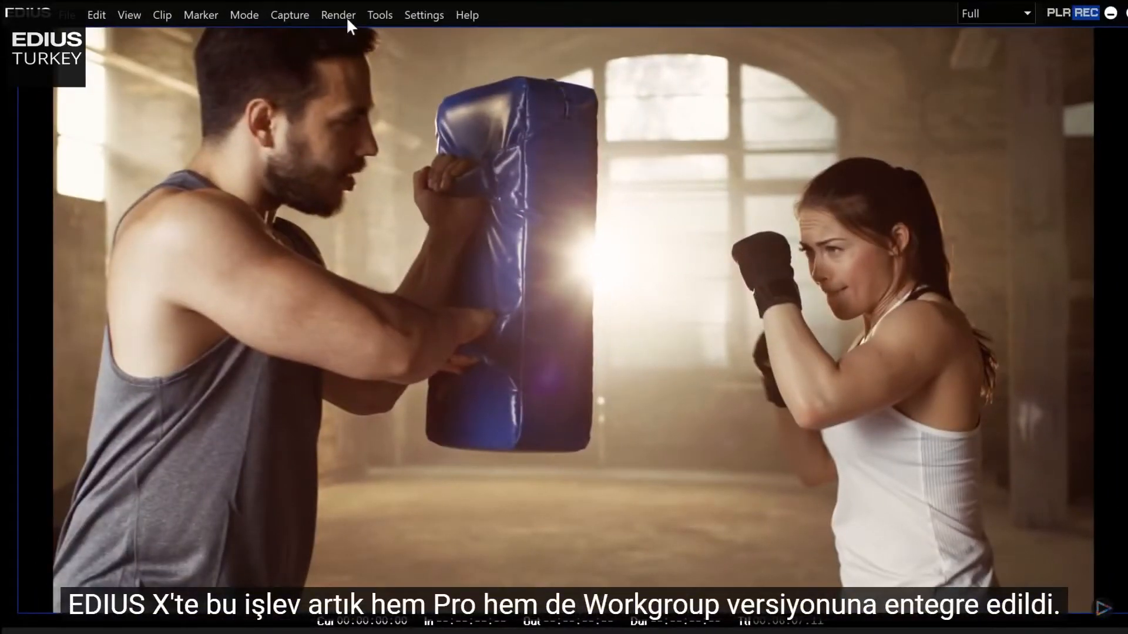
pyautogui.click(381, 15)
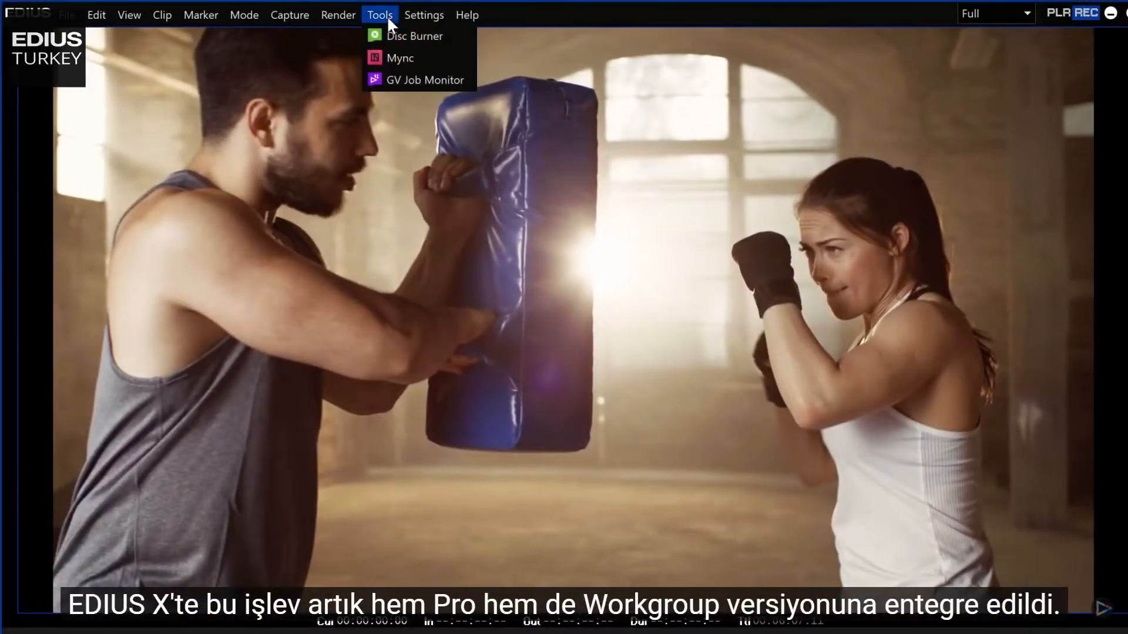
pyautogui.click(408, 79)
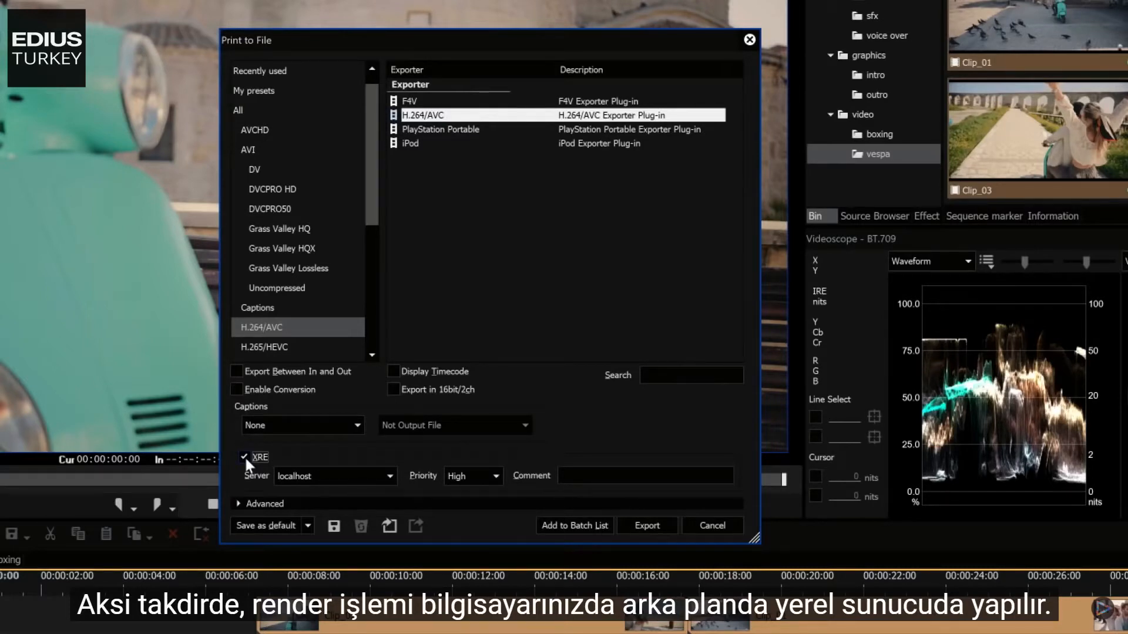
# - Inspect the XRE Server and Priority choices in the Print to File dialog
pyautogui.click(388, 477)
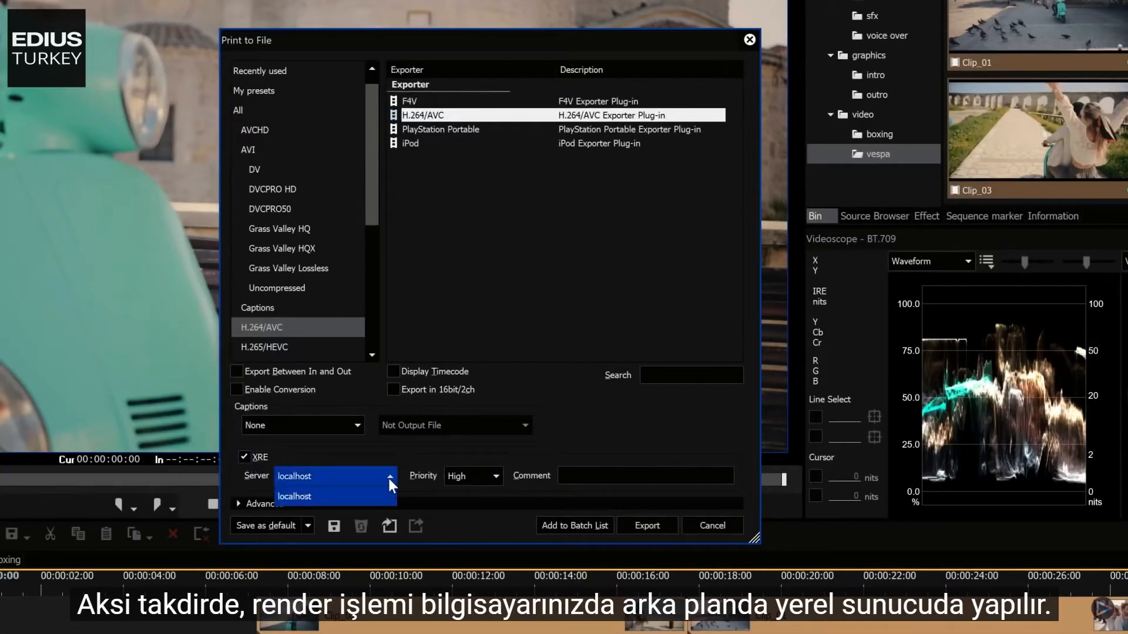
pyautogui.click(389, 478)
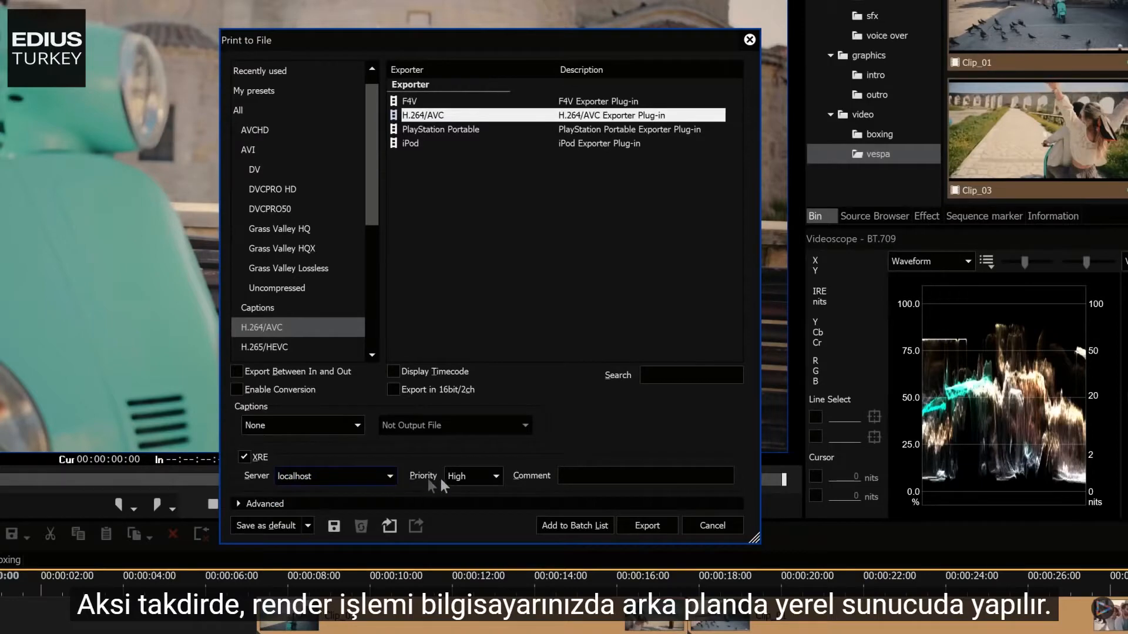
pyautogui.click(497, 476)
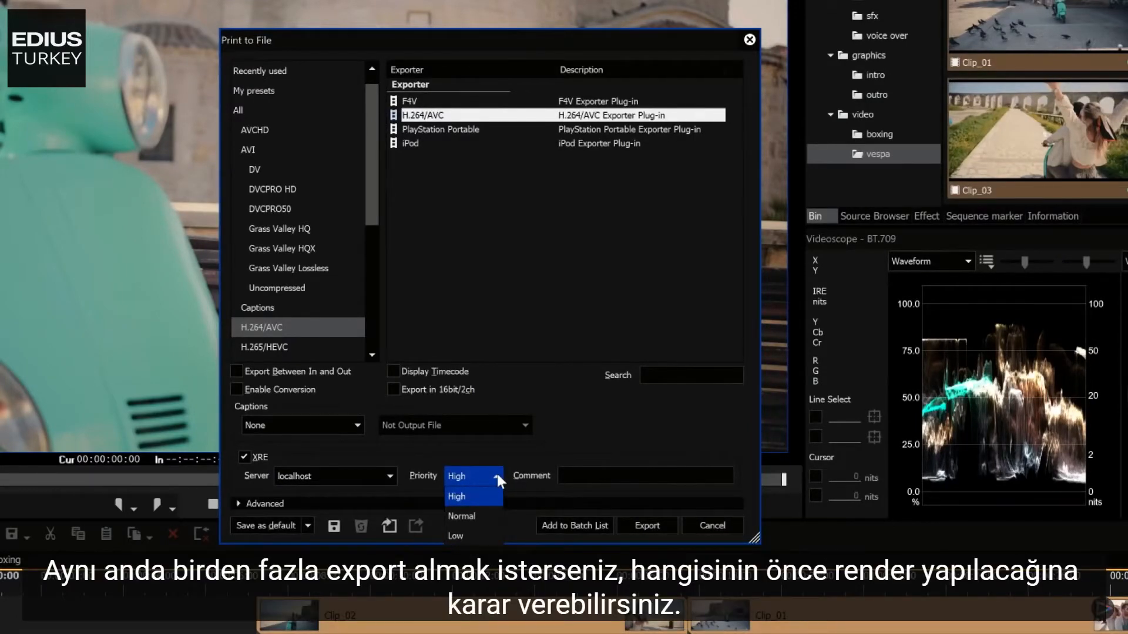
pyautogui.click(497, 476)
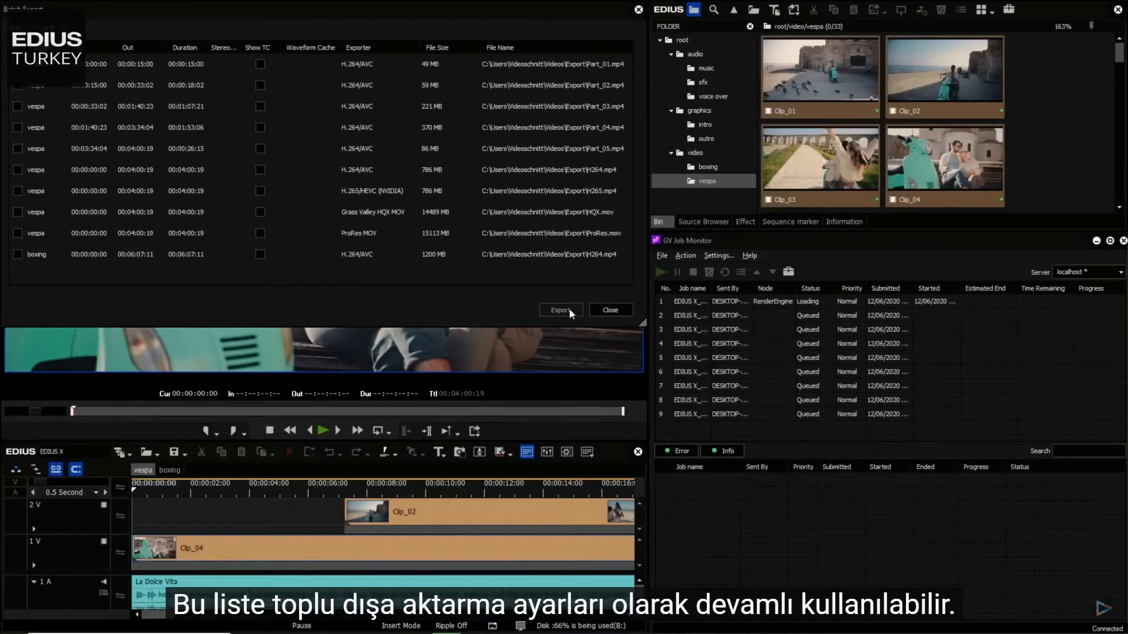
# - Raise the job priority of the sixth queued job in the GV Job Monitor
pyautogui.click(837, 372)
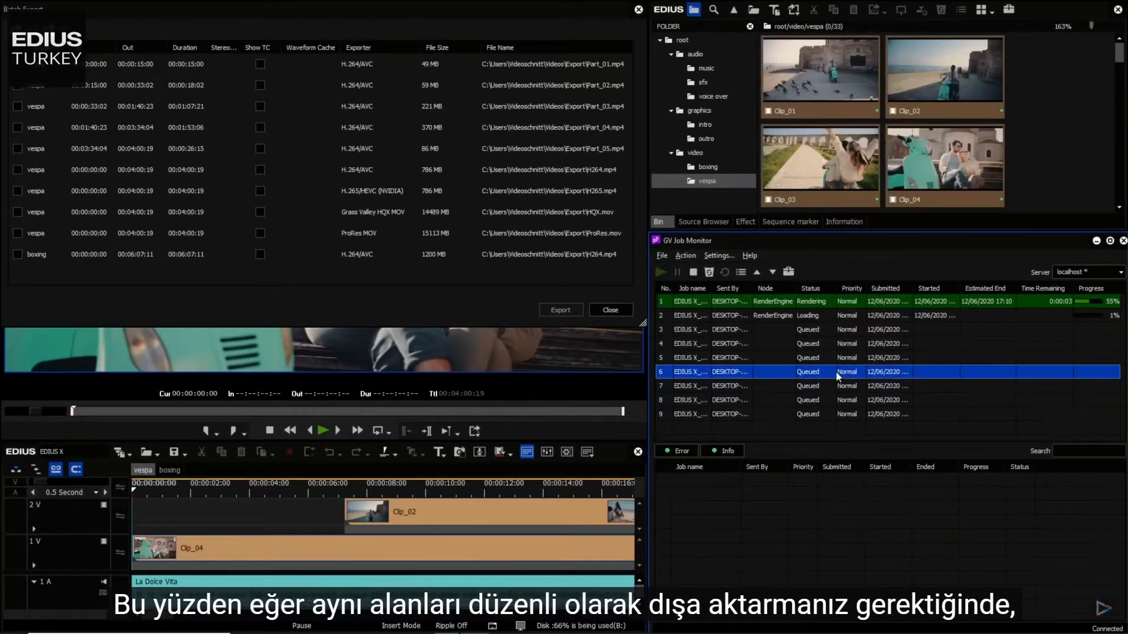
pyautogui.rightClick(836, 372)
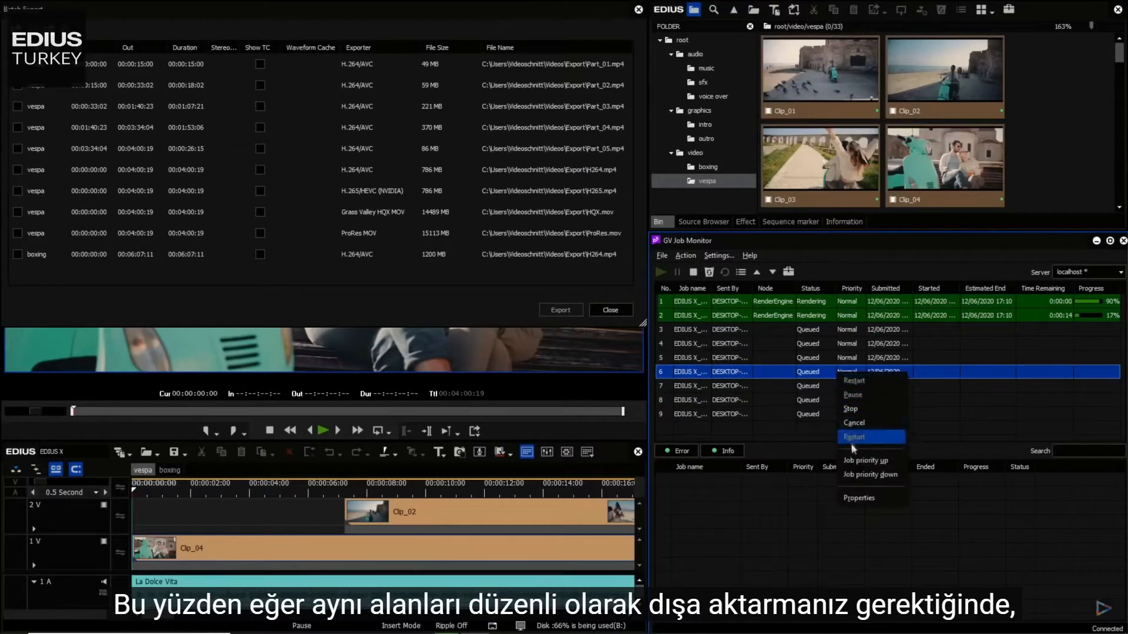
pyautogui.click(855, 462)
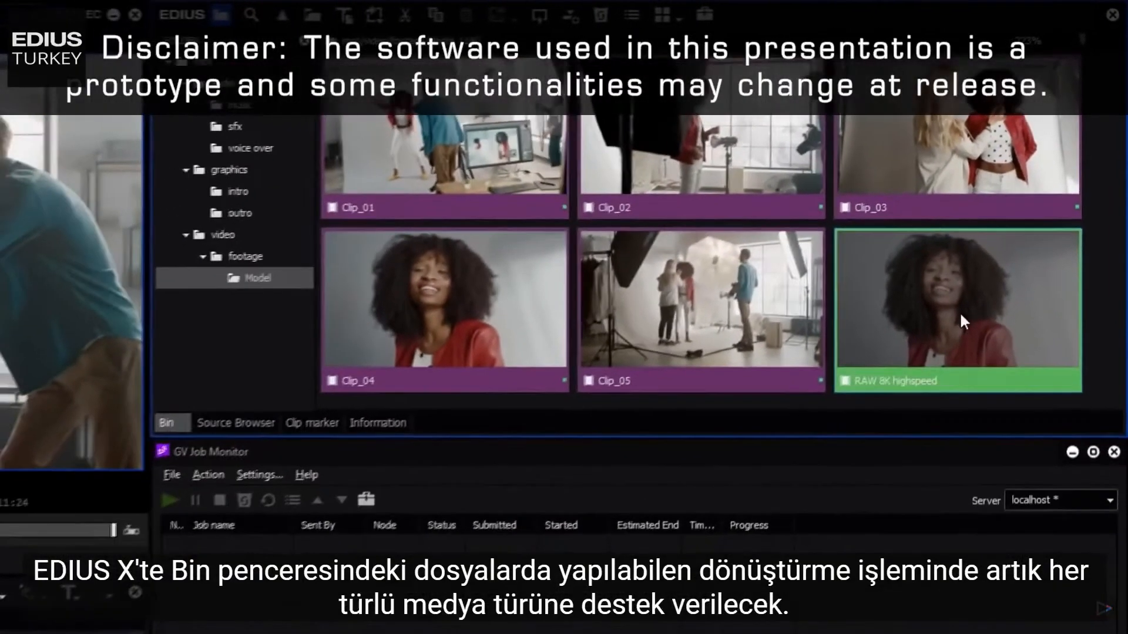
# - Convert the RAW 8K highspeed bin clip to a file
pyautogui.rightClick(961, 317)
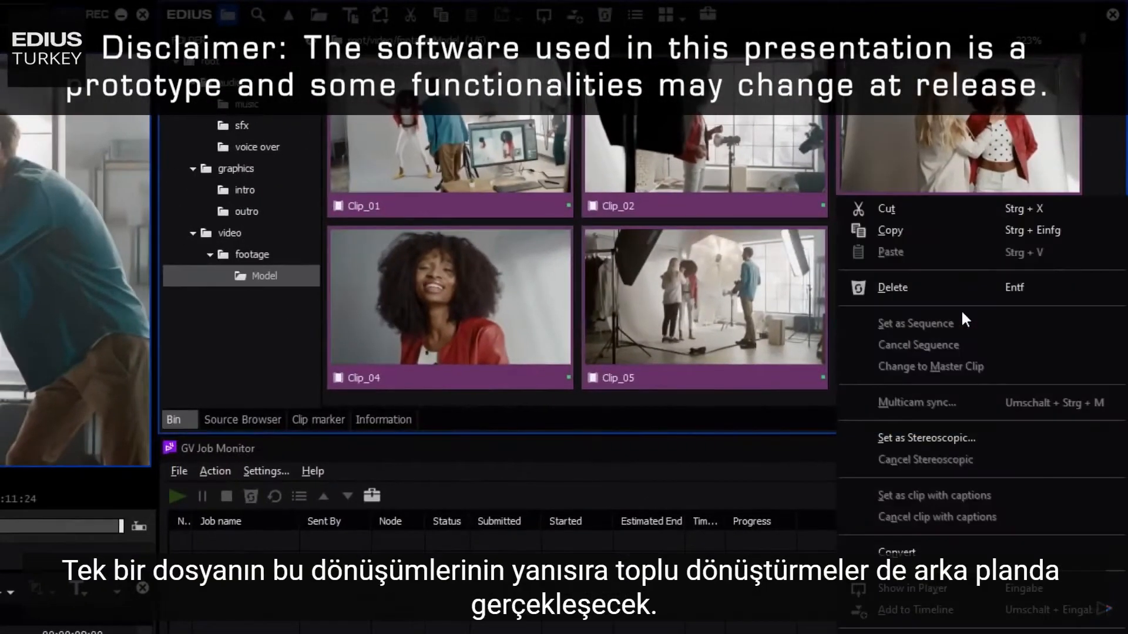
pyautogui.moveTo(955, 552)
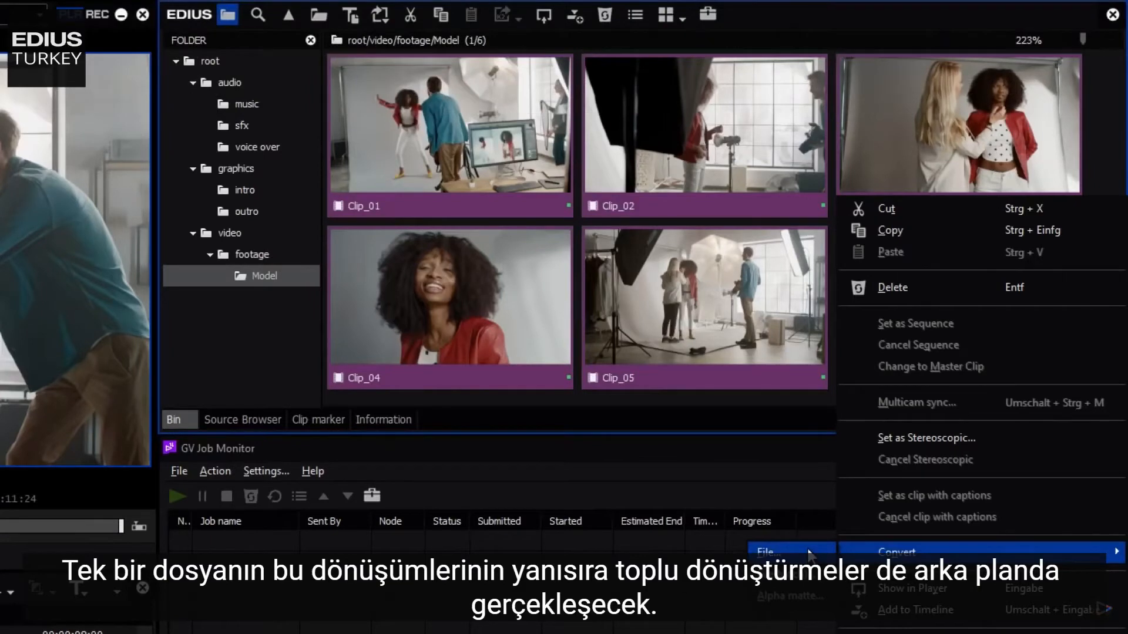
pyautogui.click(810, 554)
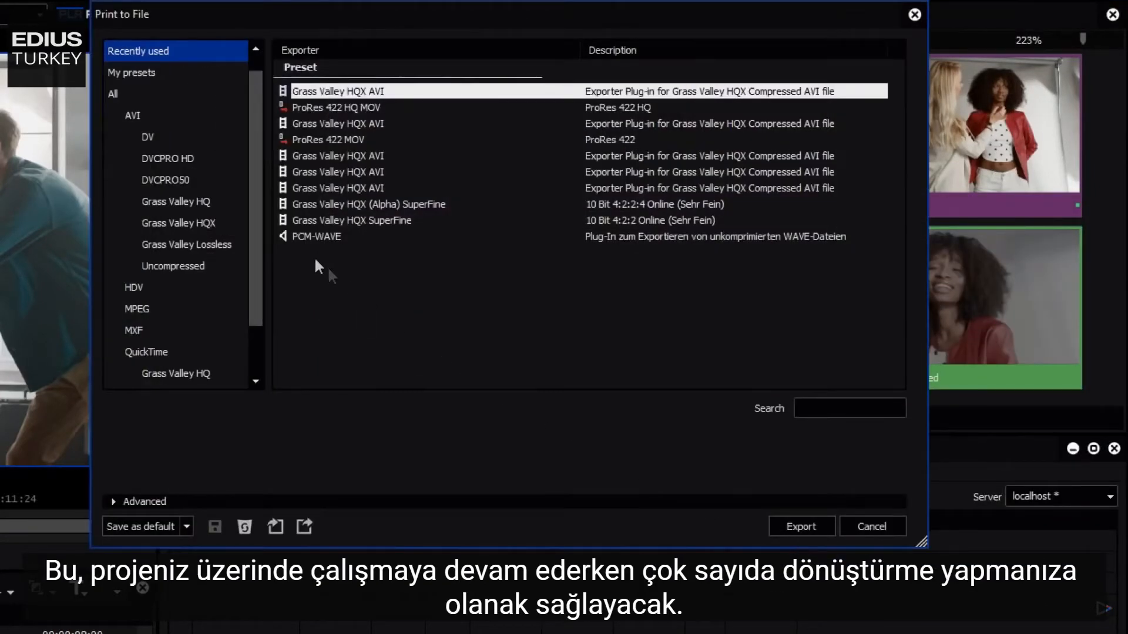
# - Show all exporters, search for hqx and select QuickTime Grass Valley HQX SuperFine
pyautogui.click(117, 94)
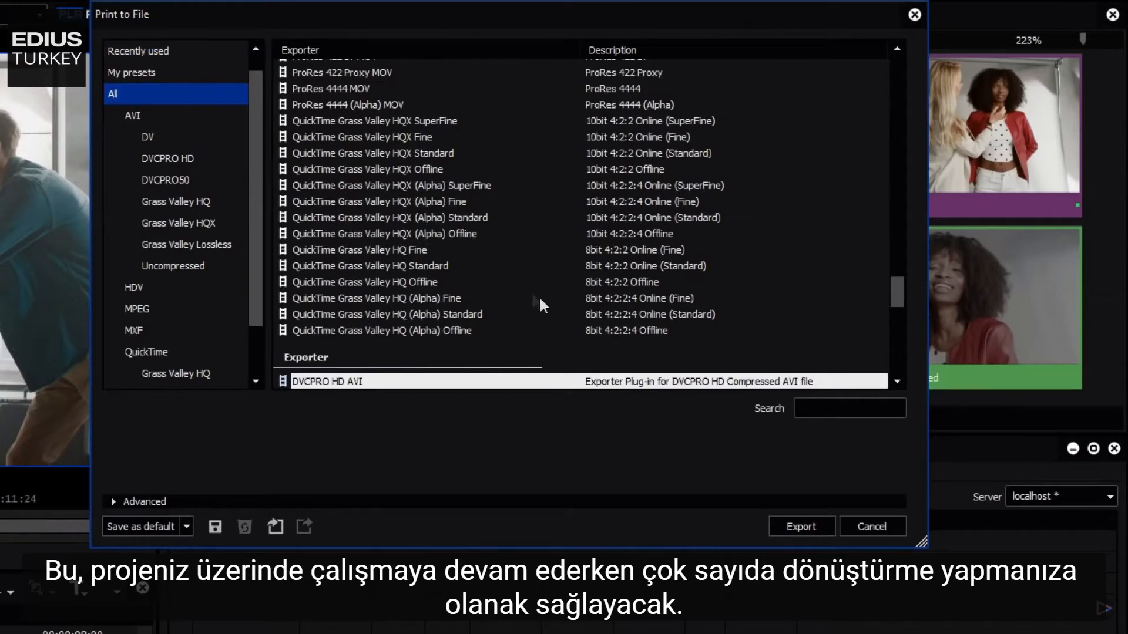
pyautogui.moveTo(893, 294); pyautogui.dragTo(914, 363)
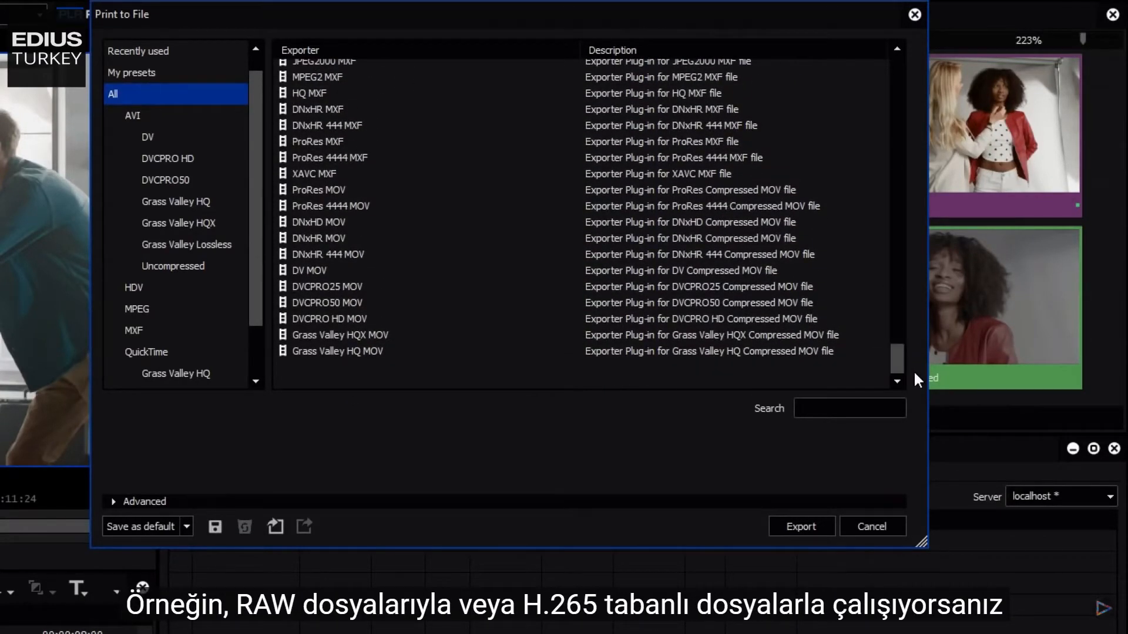
pyautogui.click(866, 406)
pyautogui.write('hqx')
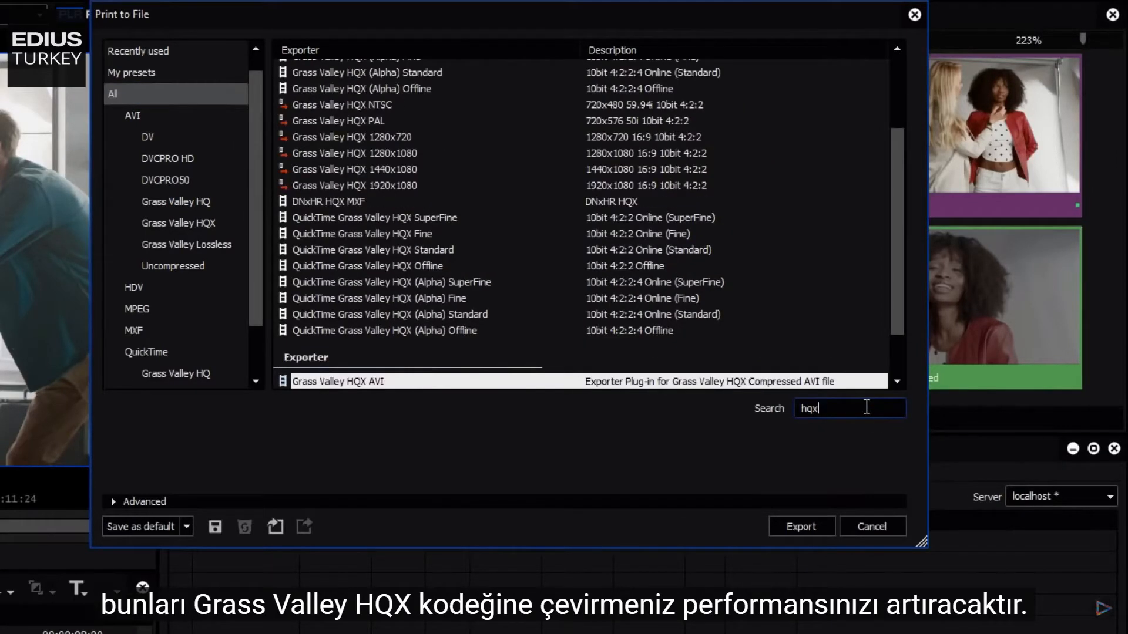
pyautogui.click(439, 217)
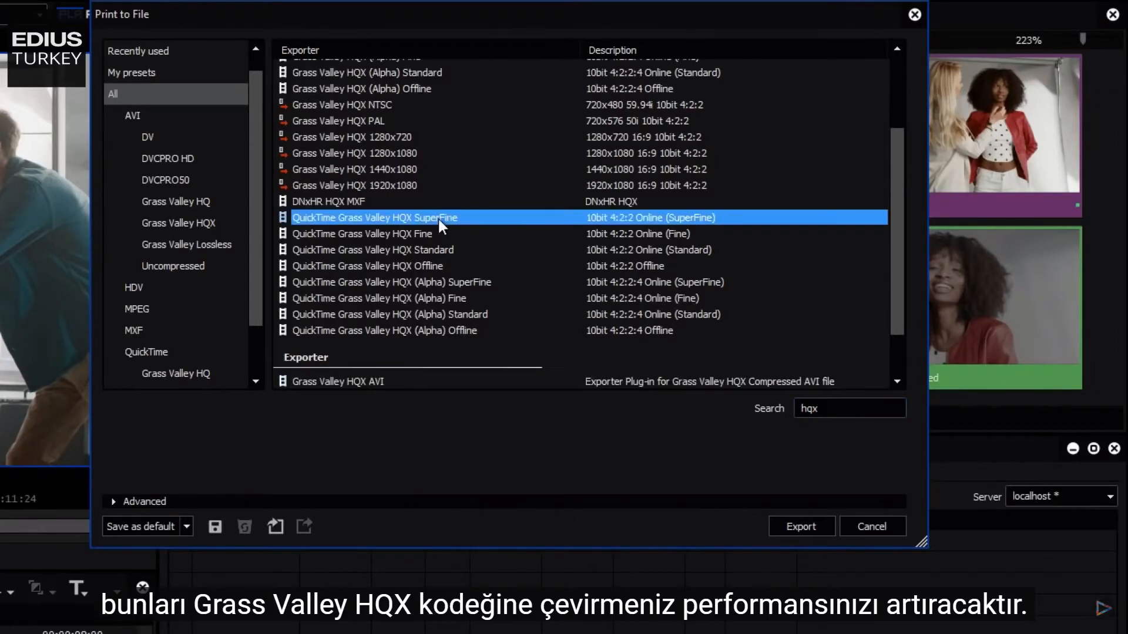
# - Search for xdcam and select MPEG2 MXF for XDCAM HD422 1920x1080 25p
pyautogui.click(835, 409)
pyautogui.moveTo(834, 410); pyautogui.dragTo(791, 411)
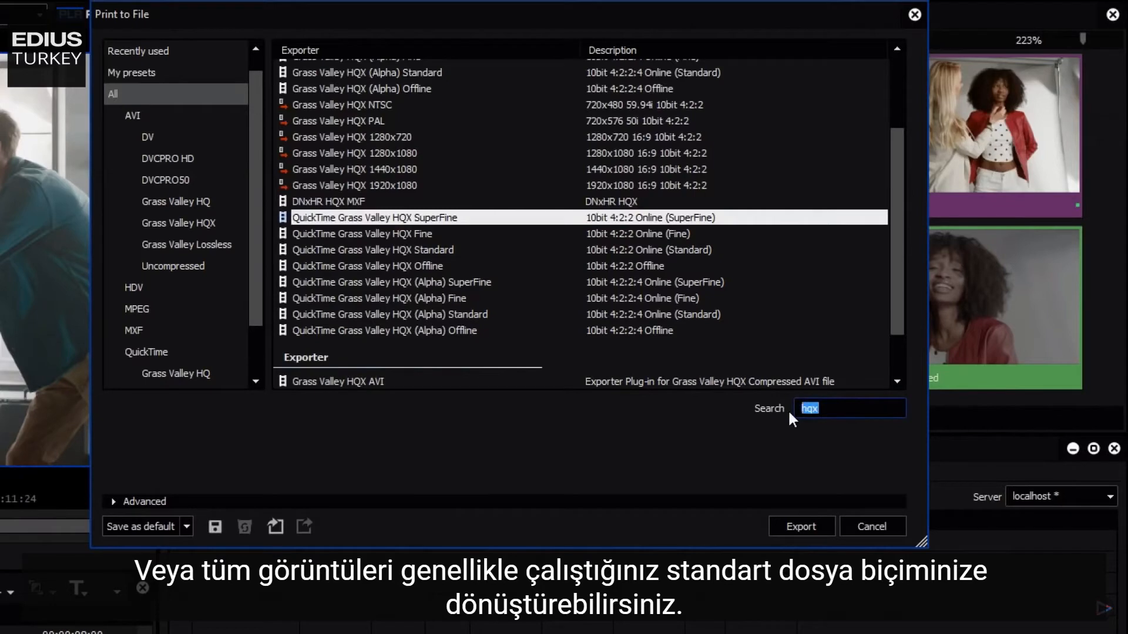
pyautogui.write('xdcam')
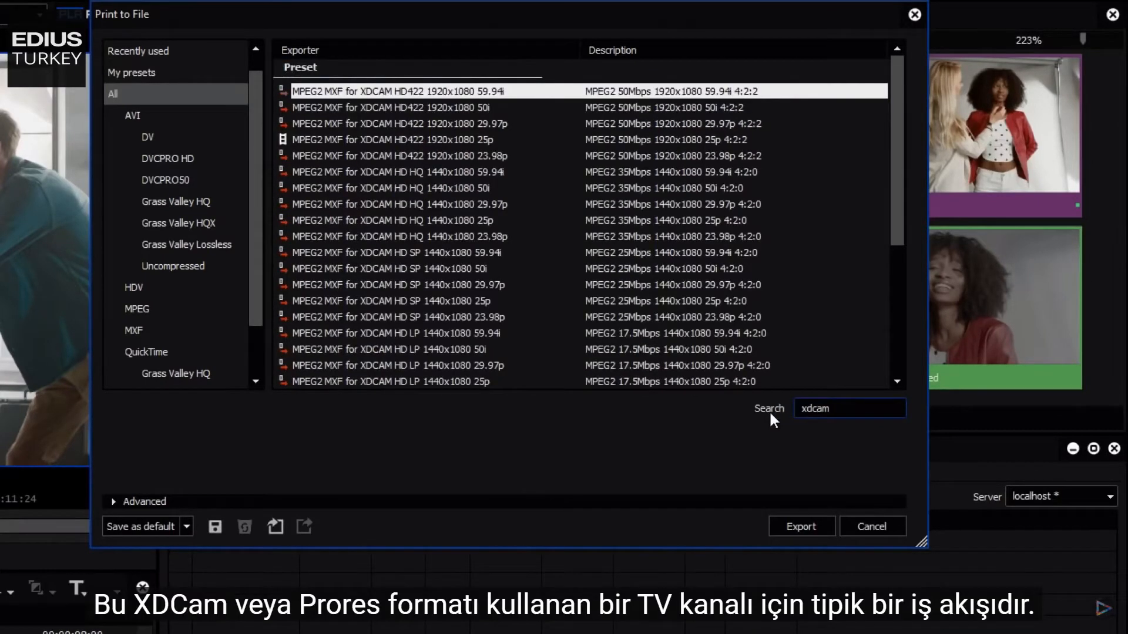
pyautogui.click(455, 137)
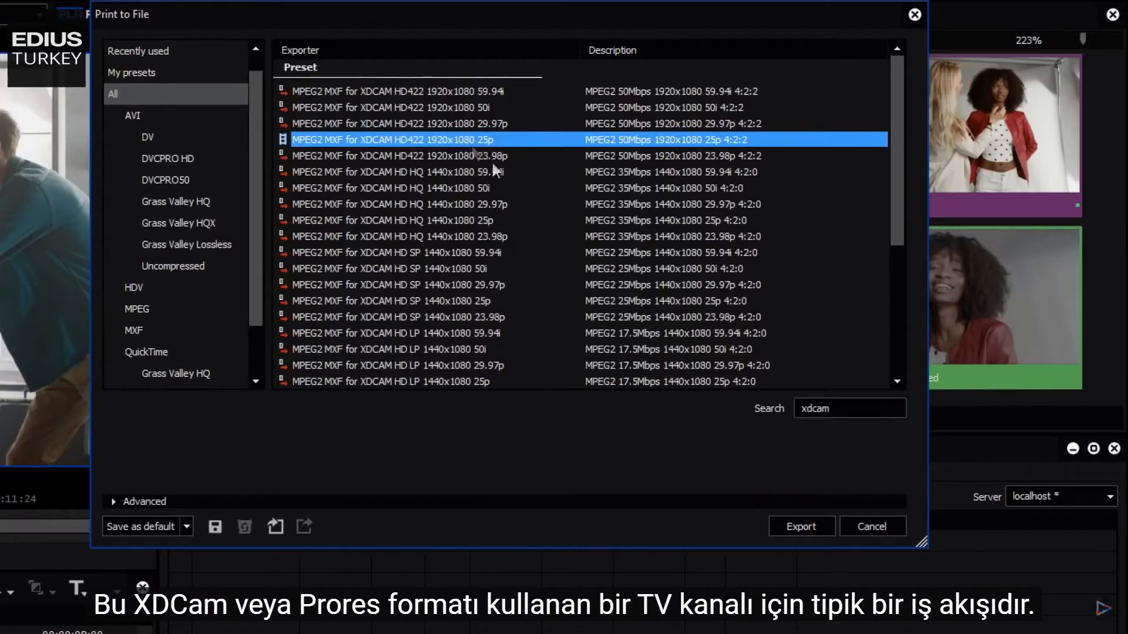
# - Search for prores, select ProRes 422 HQ MOV and expand the Advanced settings
pyautogui.doubleClick(837, 407)
pyautogui.write('prores')
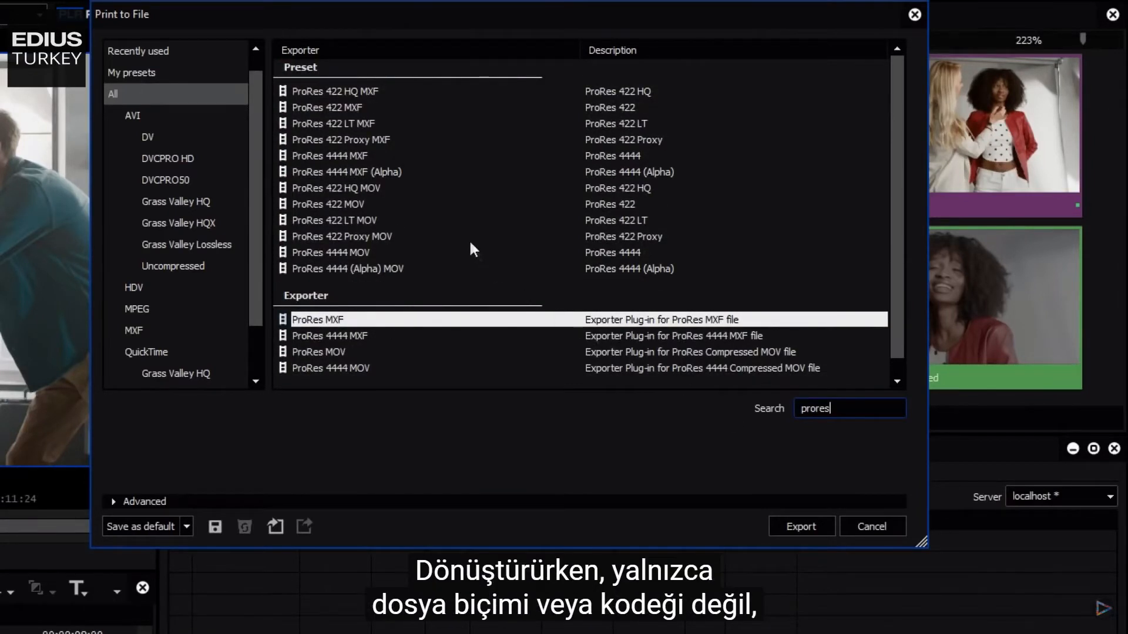
pyautogui.click(345, 189)
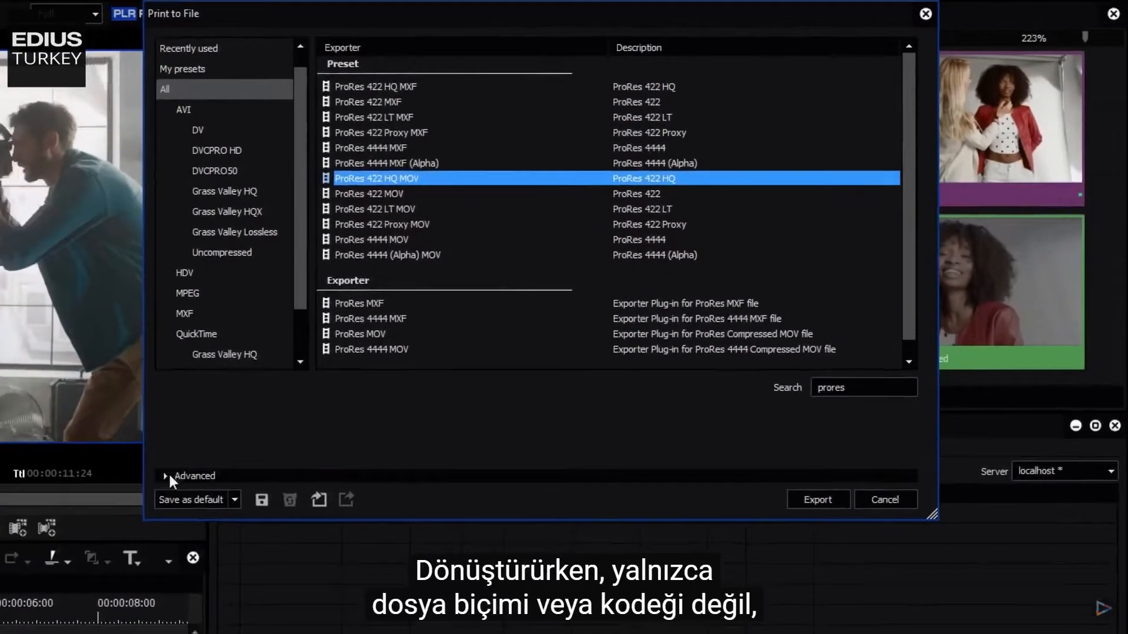
pyautogui.click(114, 500)
pyautogui.click(289, 433)
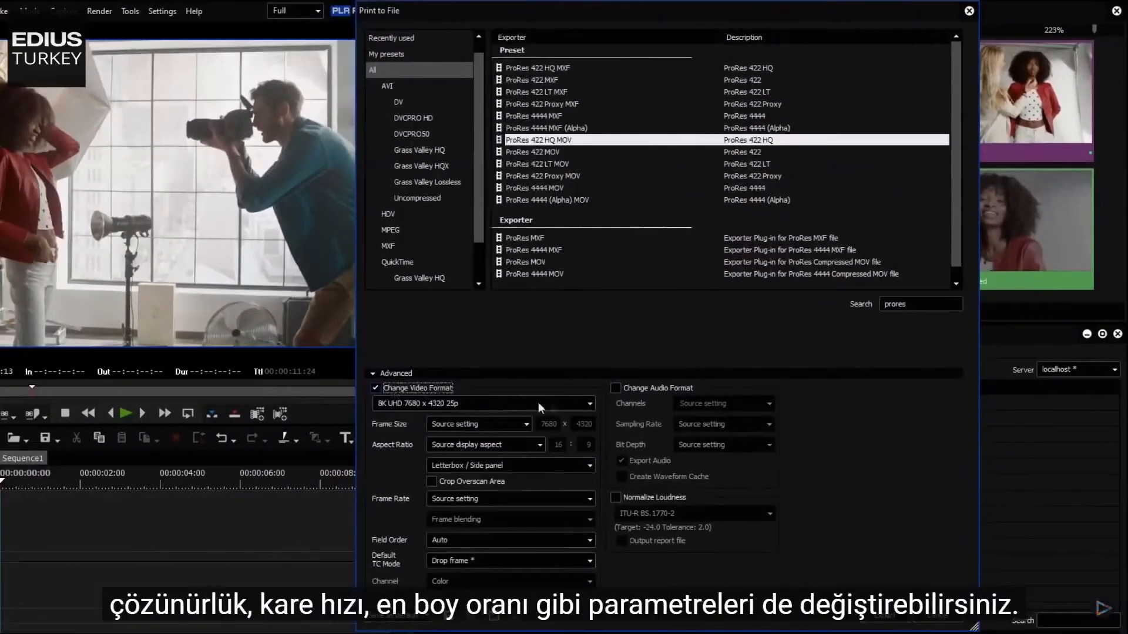
# - Change the export video format to QFHD 3840 x 2160 25p and close the Print to File dialog
pyautogui.click(528, 450)
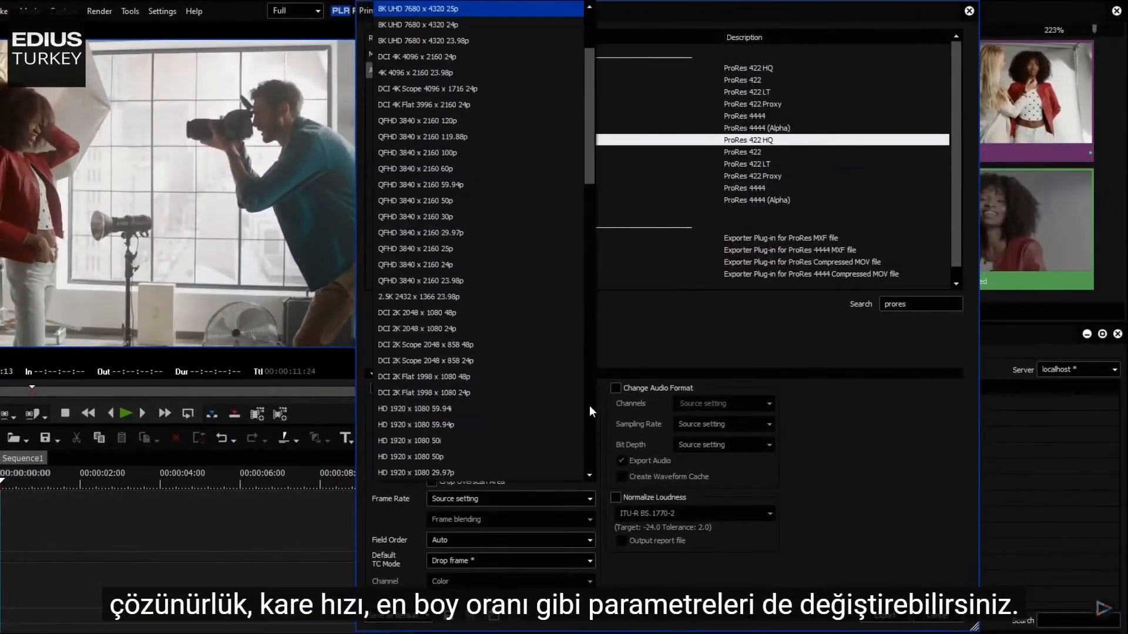
pyautogui.click(448, 249)
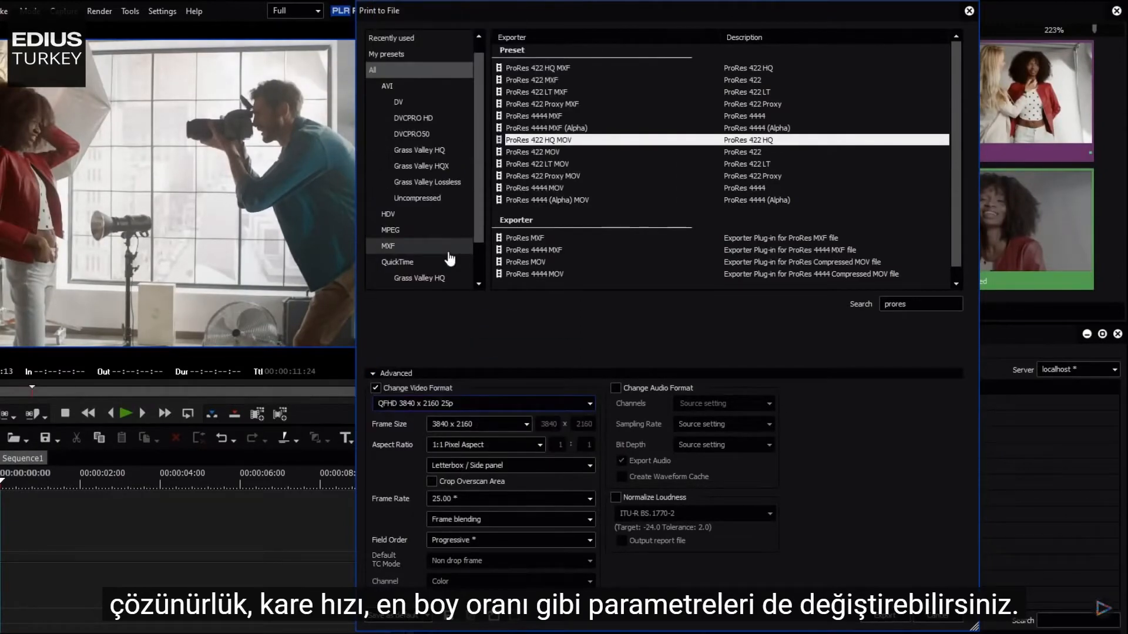
pyautogui.click(589, 500)
pyautogui.click(480, 17)
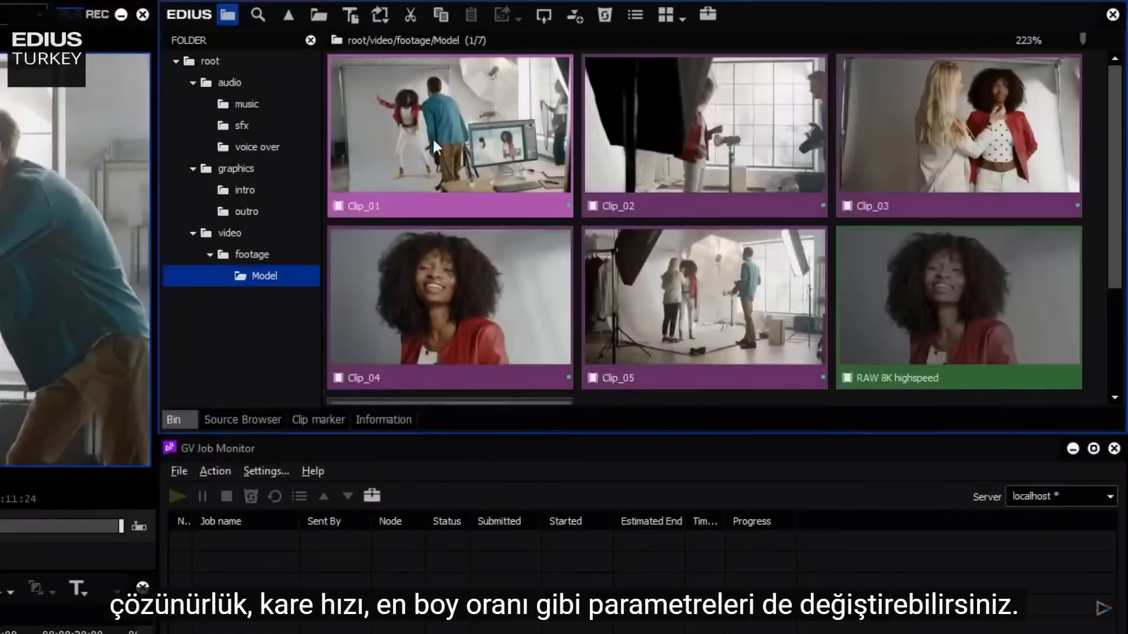
# - Select Clip_01 through Clip_05 in the bin and start a batch conversion to files
pyautogui.click(433, 147)
pyautogui.keyDown('ctrl'); pyautogui.click(692, 113); pyautogui.keyUp('ctrl')
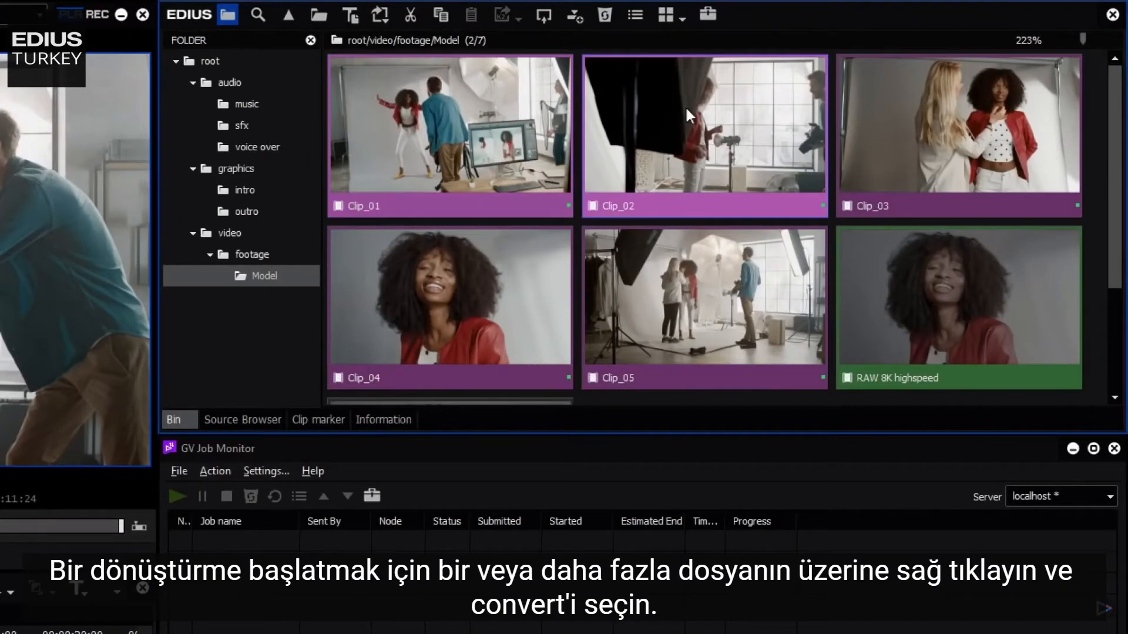
pyautogui.keyDown('ctrl'); pyautogui.click(964, 124); pyautogui.keyUp('ctrl')
pyautogui.keyDown('ctrl'); pyautogui.click(447, 293); pyautogui.keyUp('ctrl')
pyautogui.keyDown('ctrl'); pyautogui.click(657, 291); pyautogui.keyUp('ctrl')
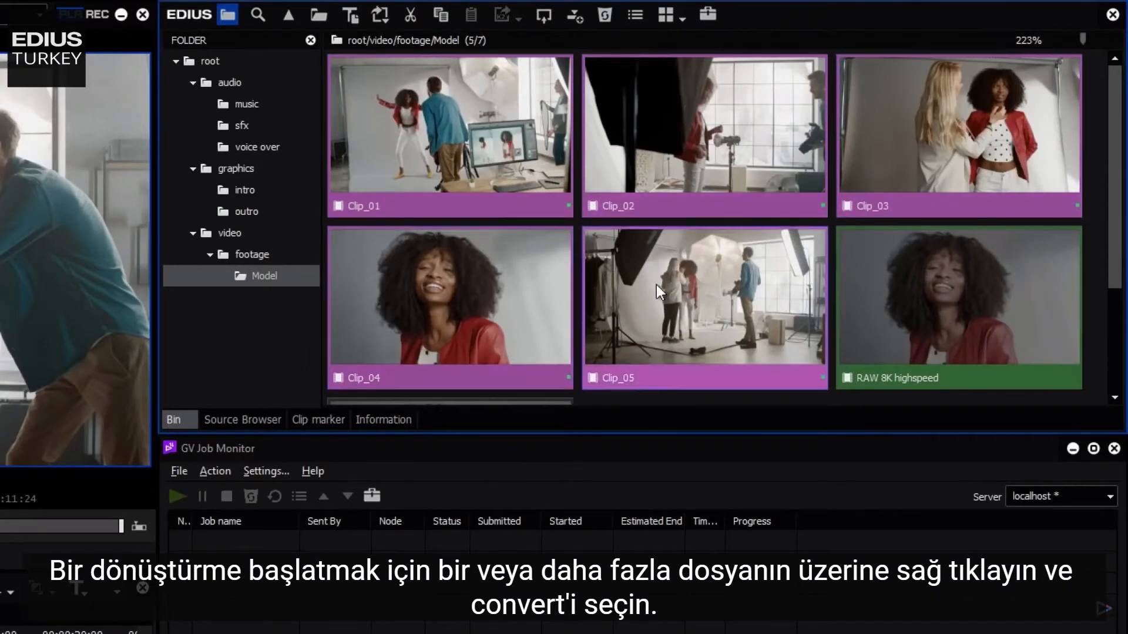
pyautogui.rightClick(657, 284)
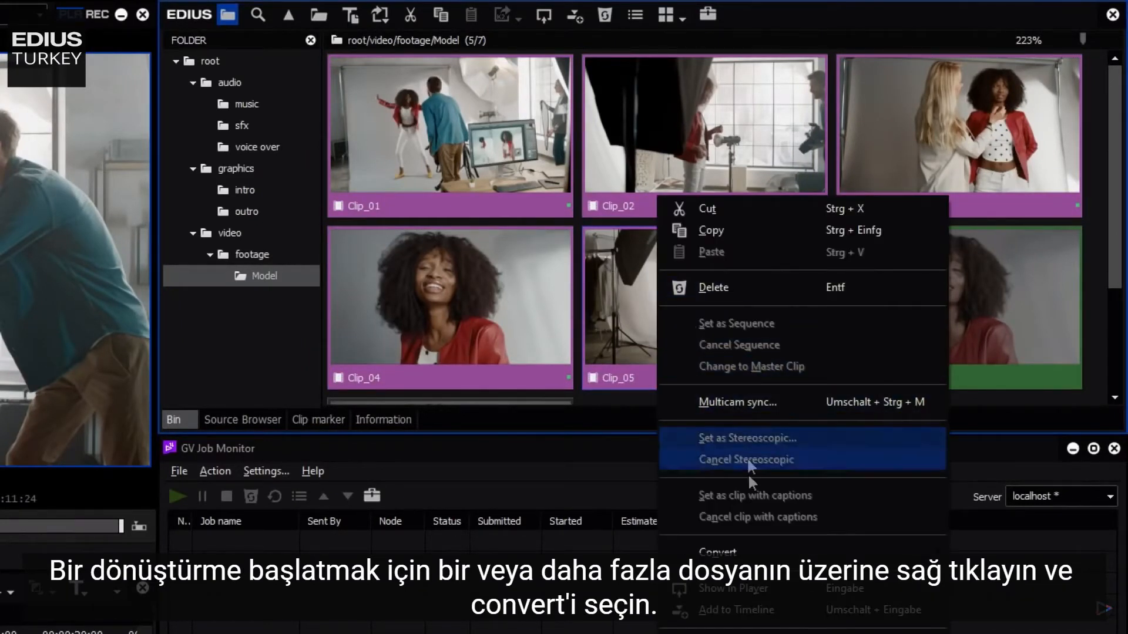
pyautogui.moveTo(752, 555)
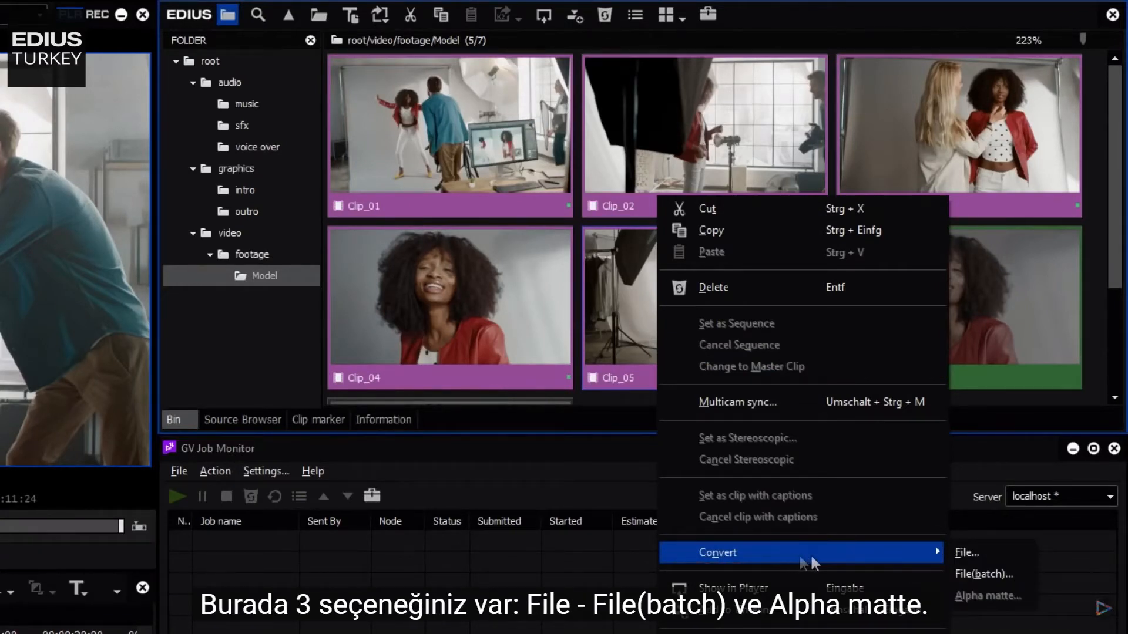
pyautogui.click(973, 579)
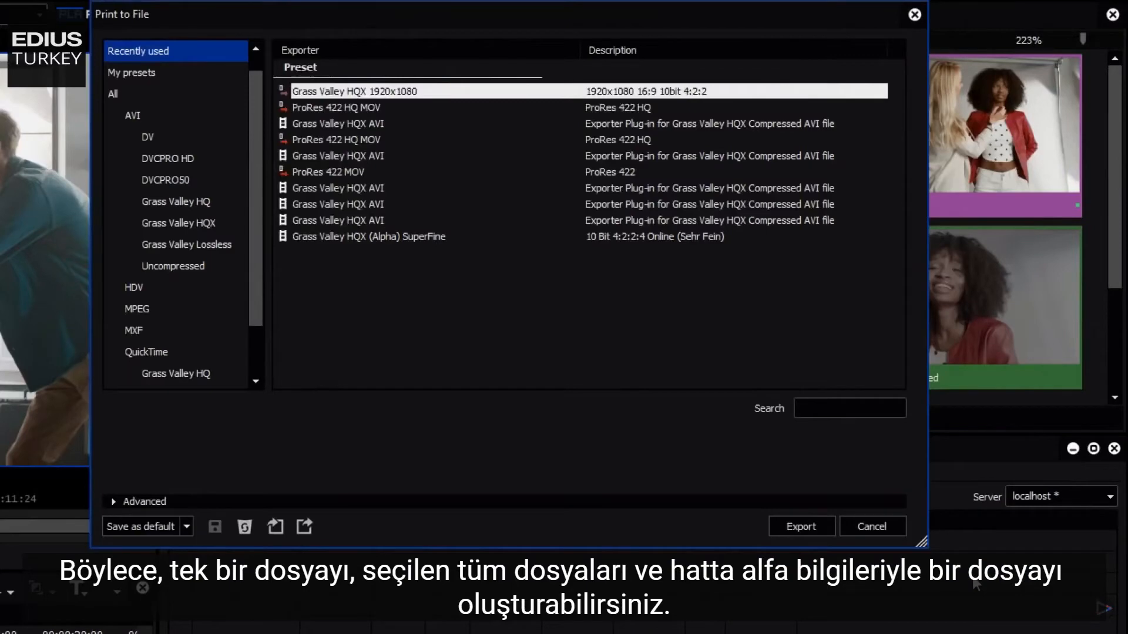
# - Choose the Grass Valley HQX 1920x1080 preset and export
pyautogui.click(366, 91)
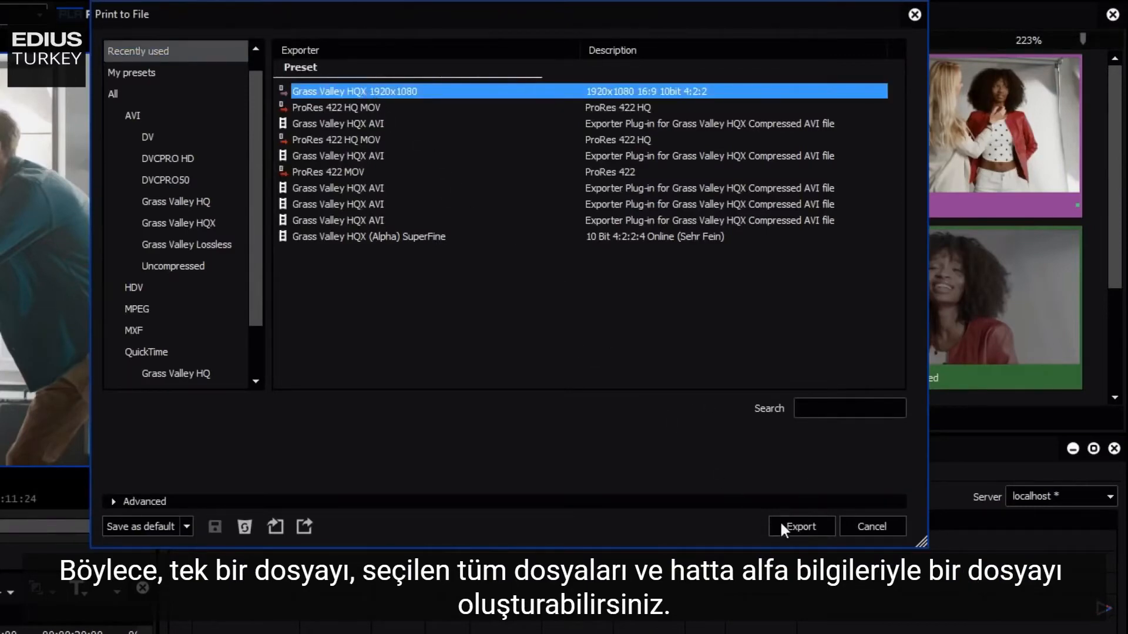
pyautogui.click(800, 527)
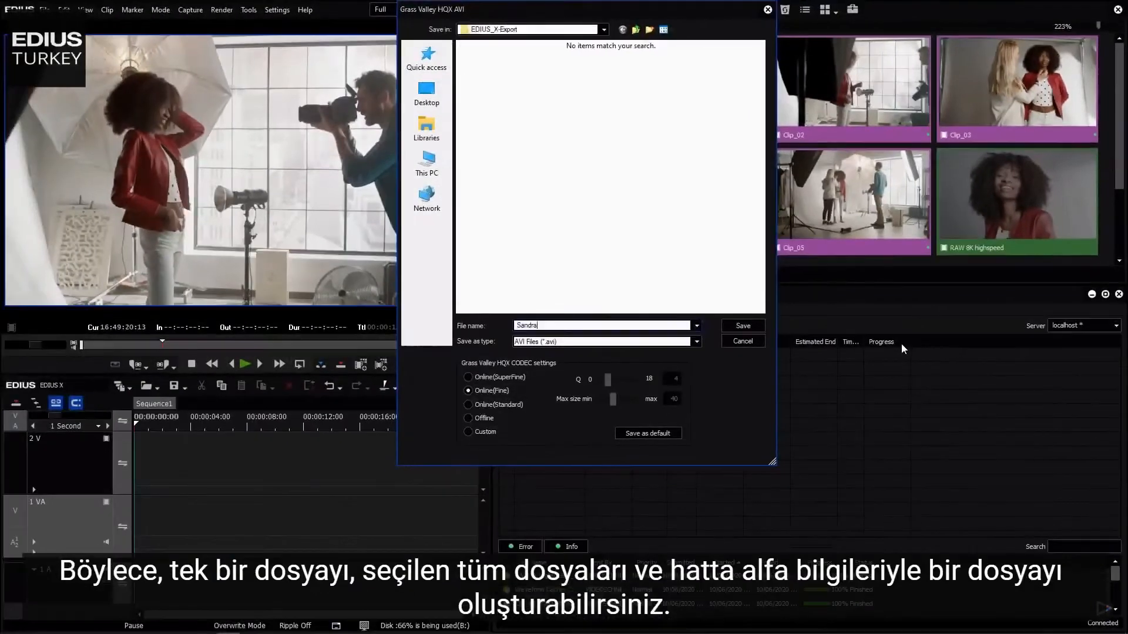
# - Enter an output file name ending in _fotoshooting, choose Online (Fine) quality, and save
pyautogui.write('_fotoshooting')
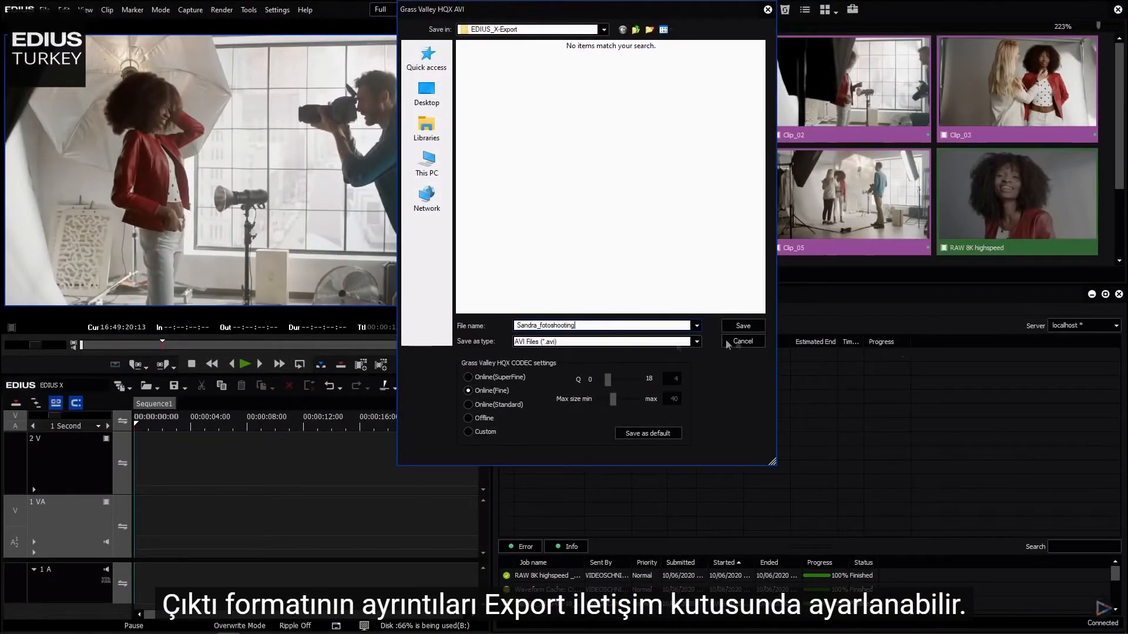
pyautogui.click(469, 391)
pyautogui.click(752, 323)
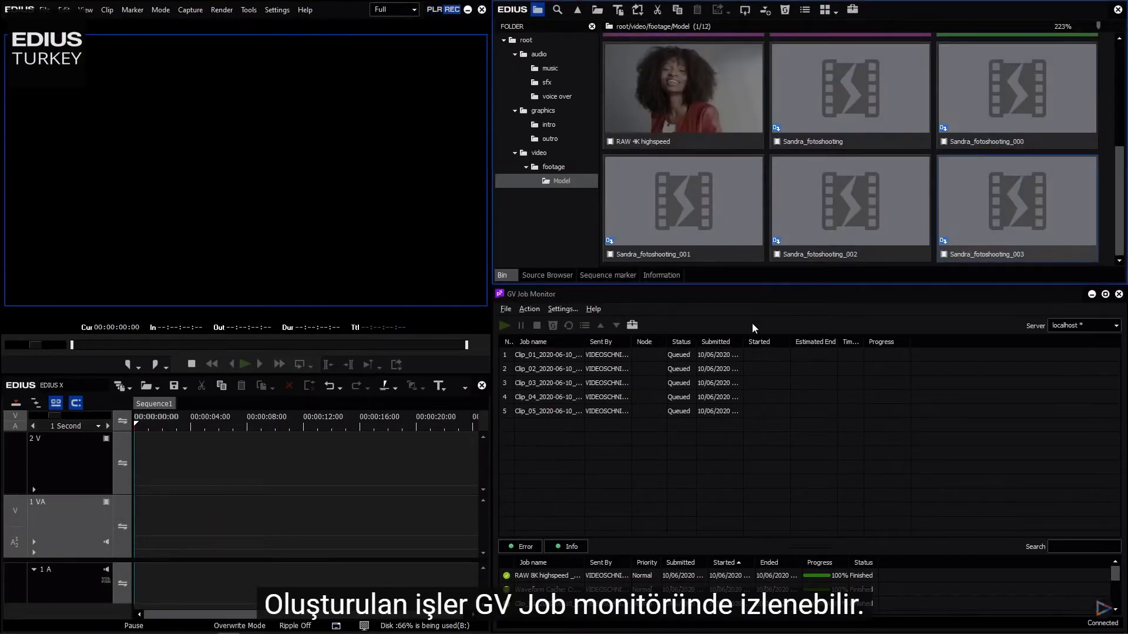
# - Place Clip_01, Clip_03 and Clip_04 from the bin onto the timeline tracks, nudging the first two slightly earlier
pyautogui.moveTo(1121, 178); pyautogui.dragTo(1121, 88)
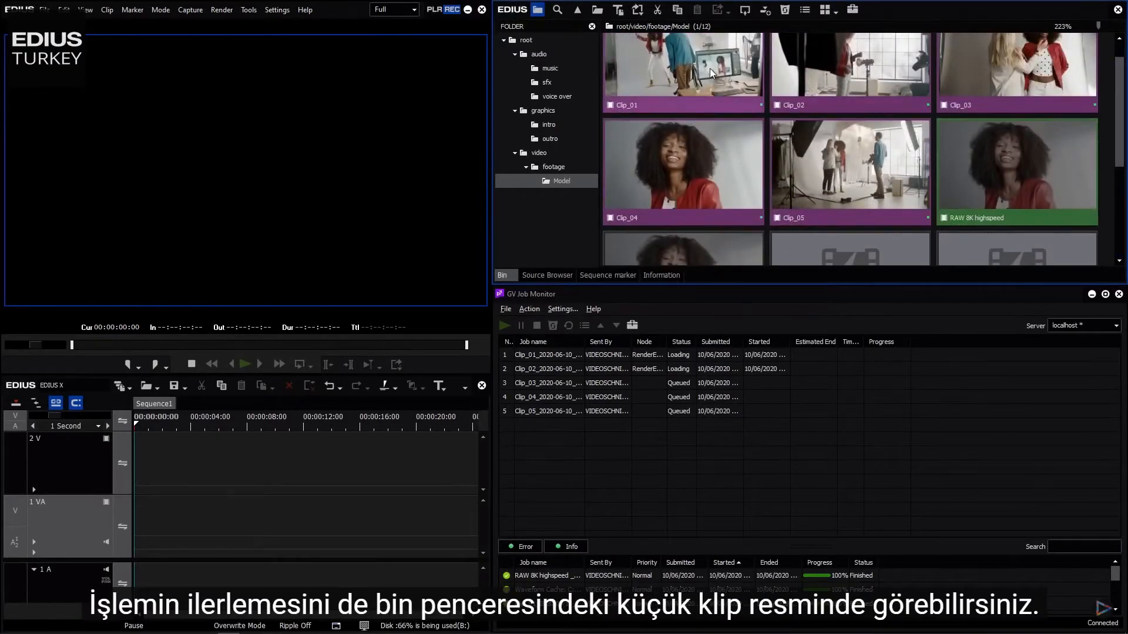
pyautogui.moveTo(710, 69); pyautogui.dragTo(139, 479)
pyautogui.moveTo(971, 91); pyautogui.dragTo(352, 517)
pyautogui.moveTo(259, 456); pyautogui.dragTo(239, 455)
pyautogui.moveTo(301, 520); pyautogui.dragTo(282, 523)
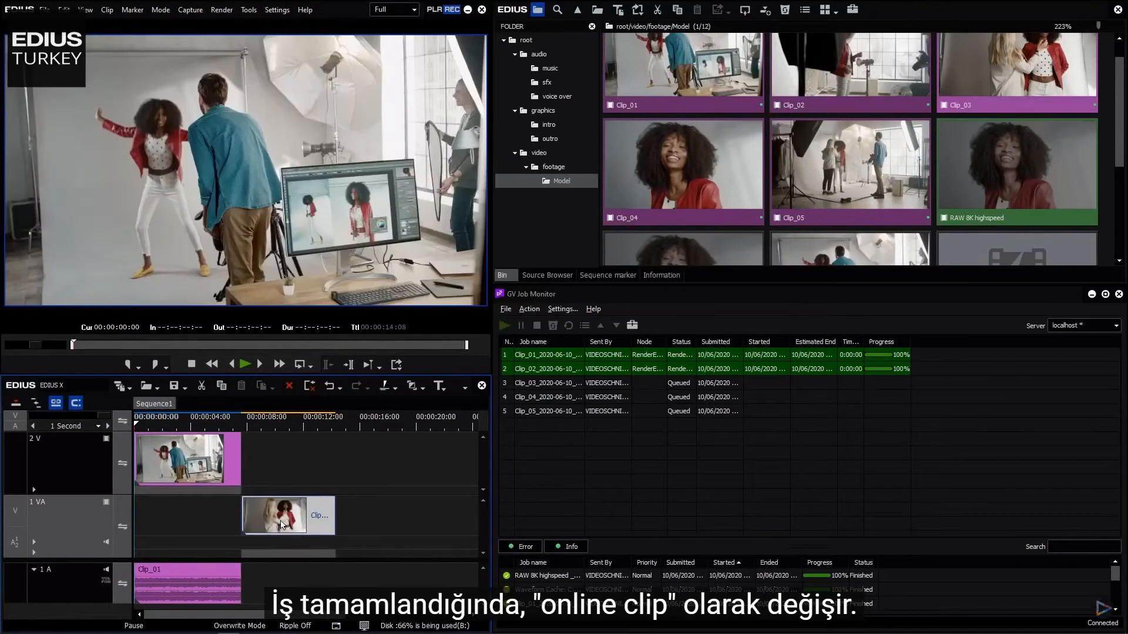
pyautogui.moveTo(682, 170); pyautogui.dragTo(347, 473)
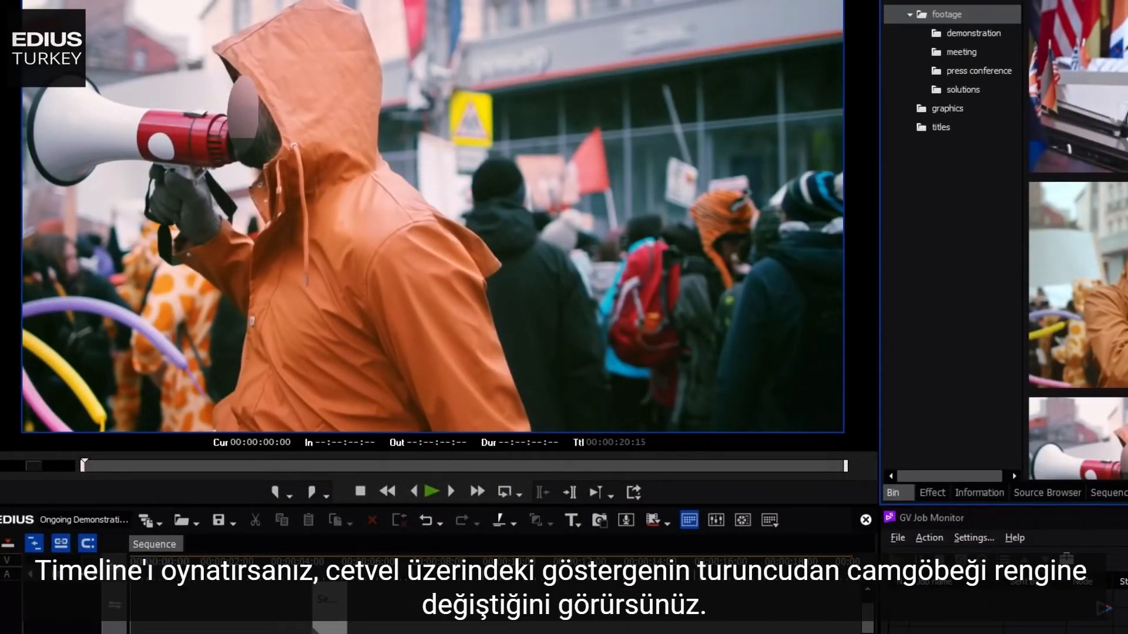
# - Play back the sequence briefly, then mark an In point at its start and an Out point at its end
pyautogui.press('space')
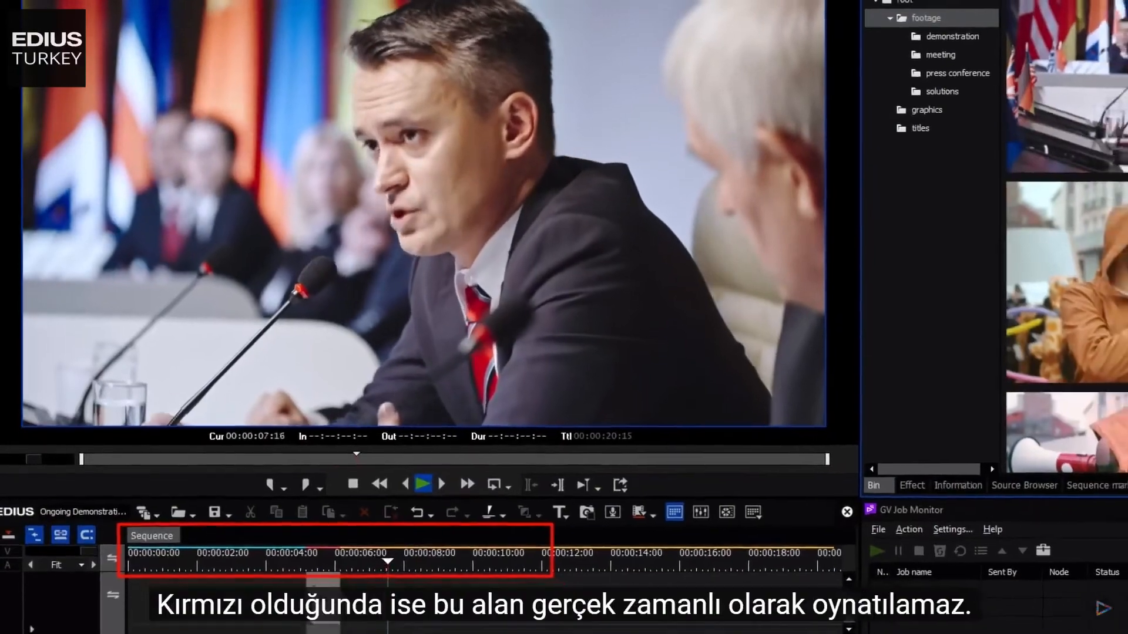
pyautogui.press('space')
pyautogui.press('Home')
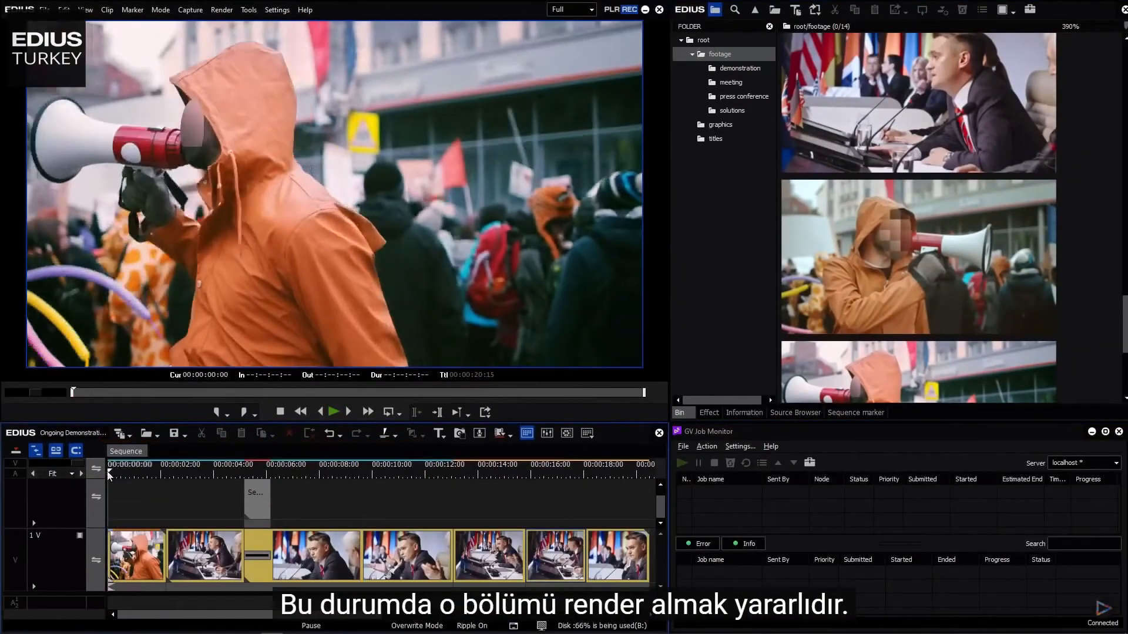
pyautogui.press('i')
pyautogui.press('End')
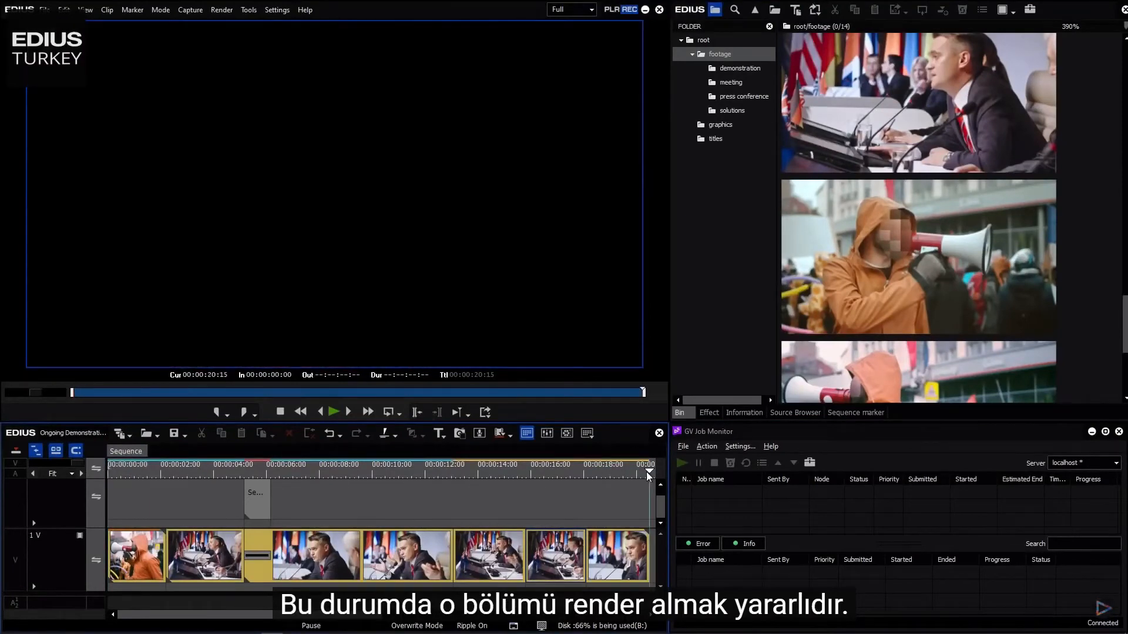
pyautogui.press('o')
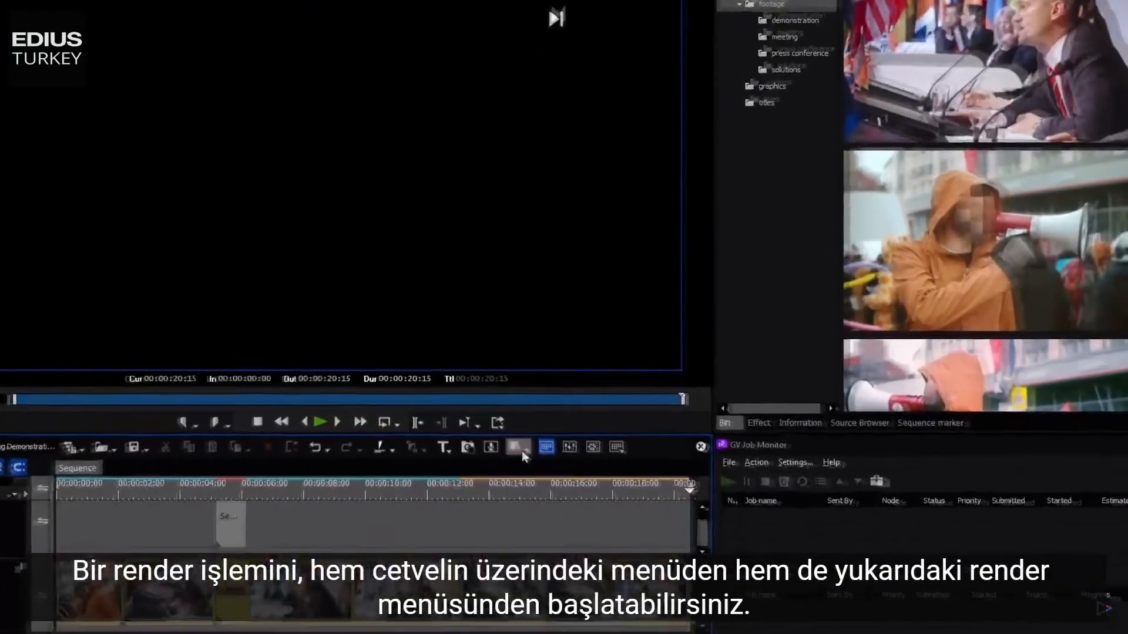
pyautogui.click(511, 437)
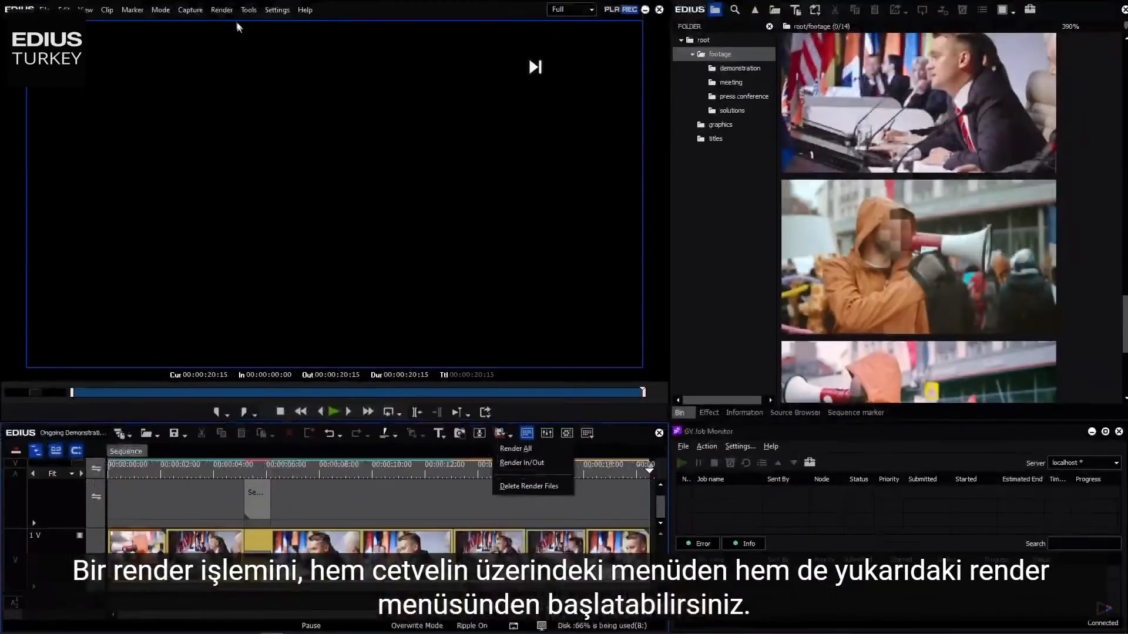
pyautogui.click(221, 9)
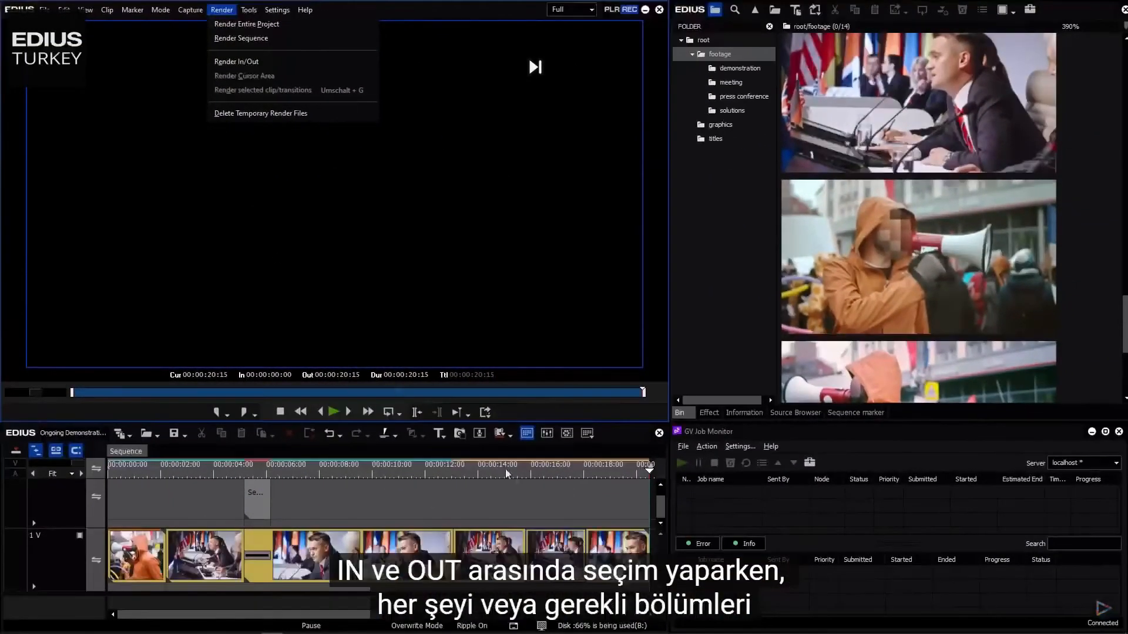
pyautogui.press('Escape')
# - Render the loaded In/Out area of the sequence as a background job
pyautogui.rightClick(499, 470)
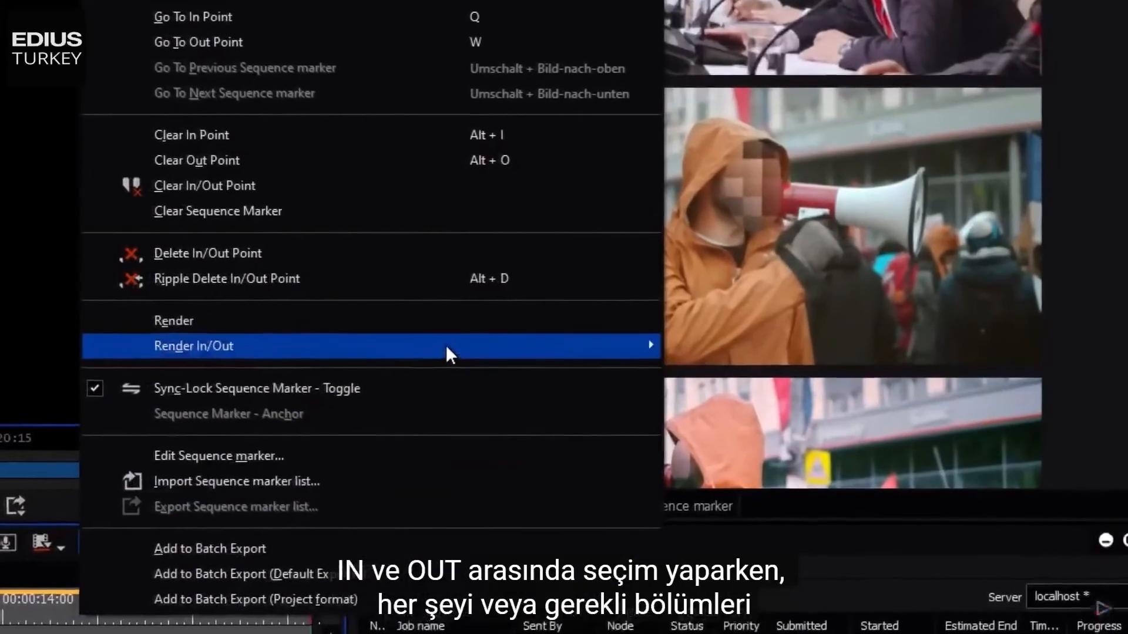
pyautogui.moveTo(445, 351)
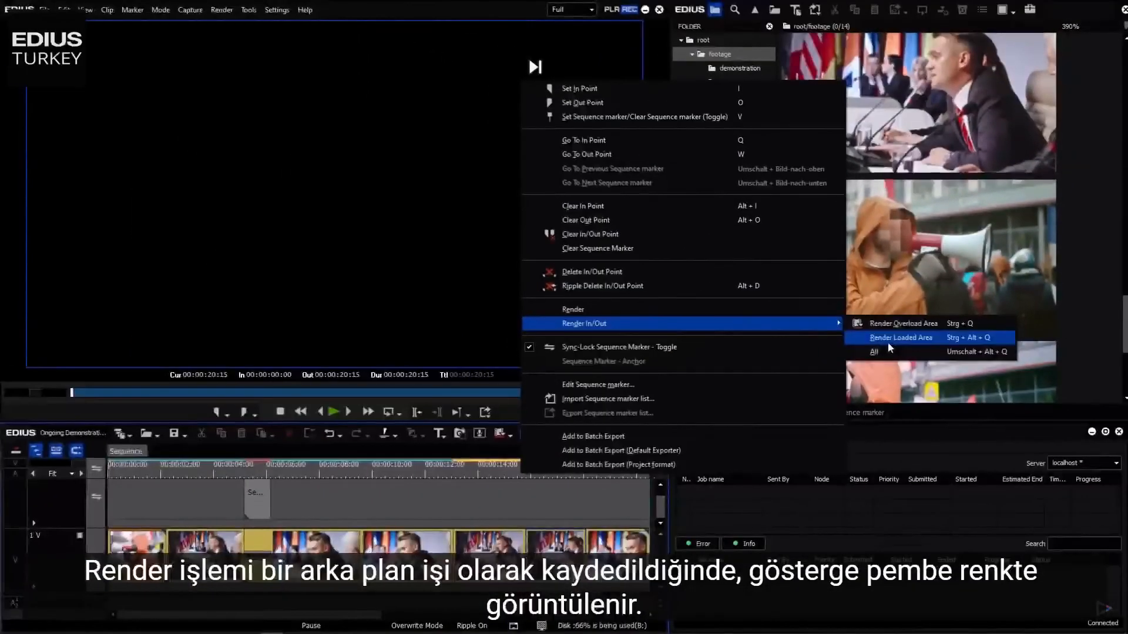
pyautogui.click(889, 340)
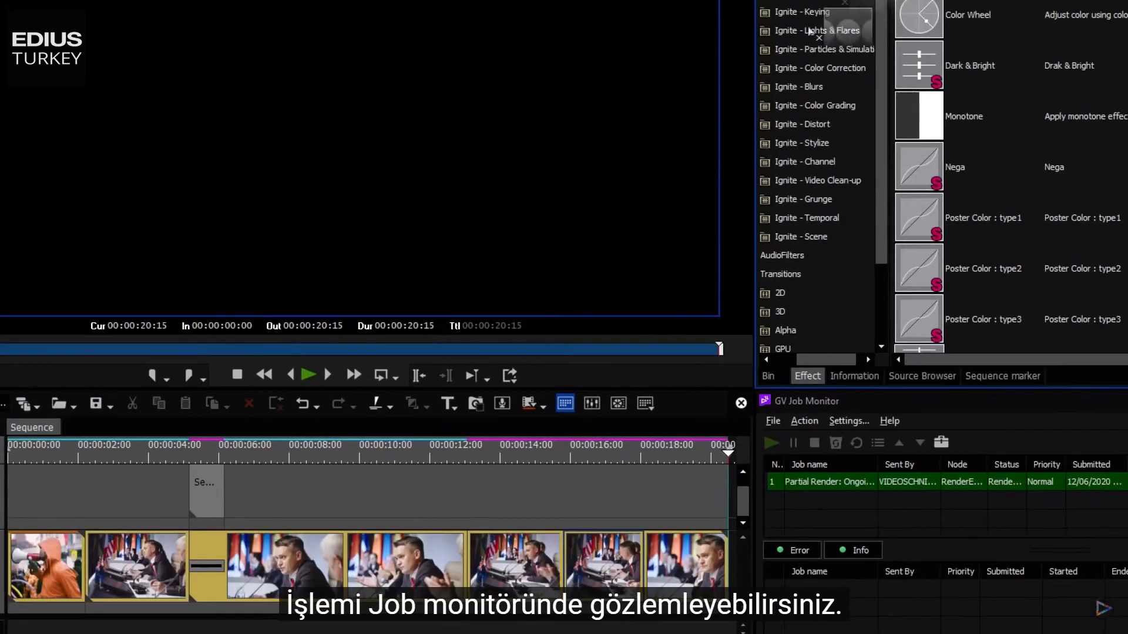
pyautogui.moveTo(550, 565); pyautogui.dragTo(549, 565)
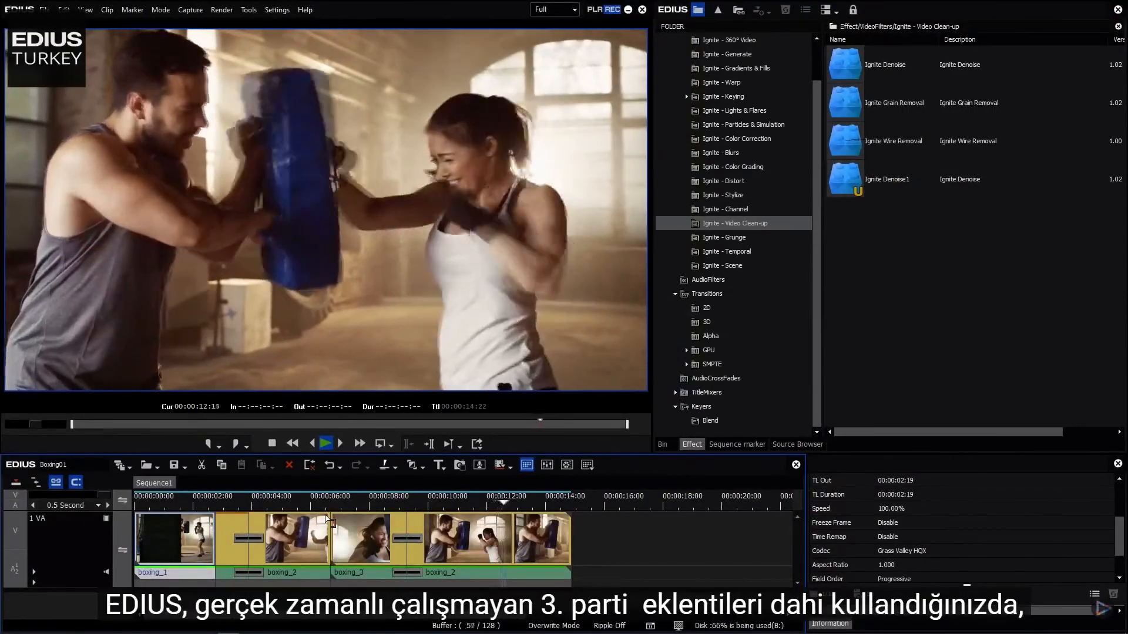
# - Apply the Ignite Denoise1 filter to the last boxing_2 clip and play the sequence from the start
pyautogui.press('space')
pyautogui.moveTo(605, 542); pyautogui.dragTo(143, 555)
pyautogui.moveTo(857, 182); pyautogui.dragTo(511, 538)
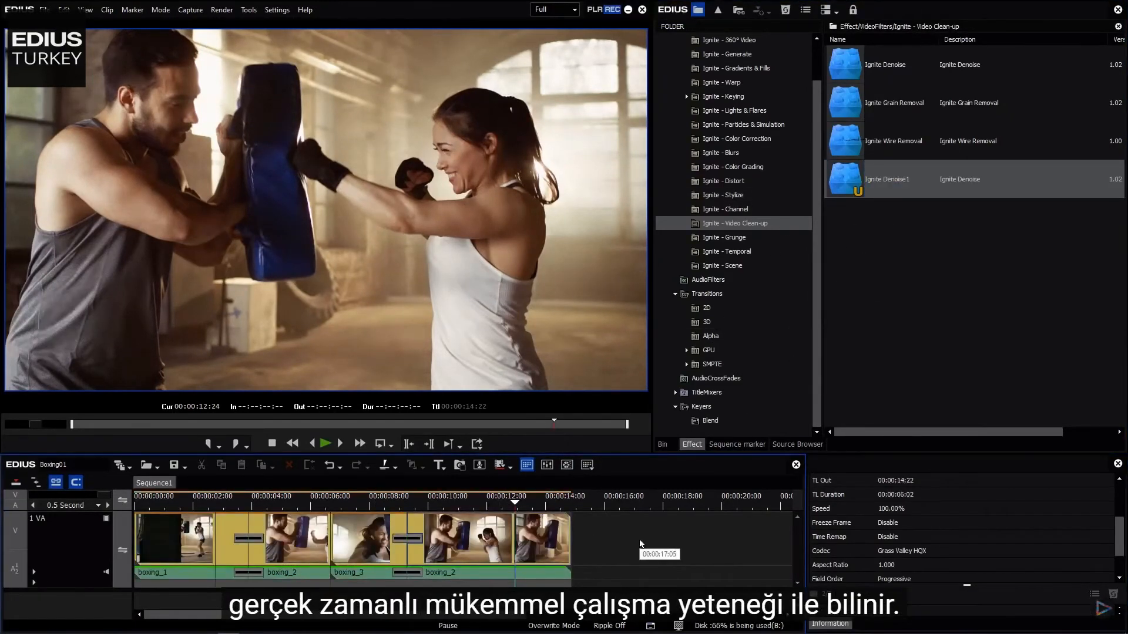
pyautogui.moveTo(176, 504); pyautogui.dragTo(124, 508)
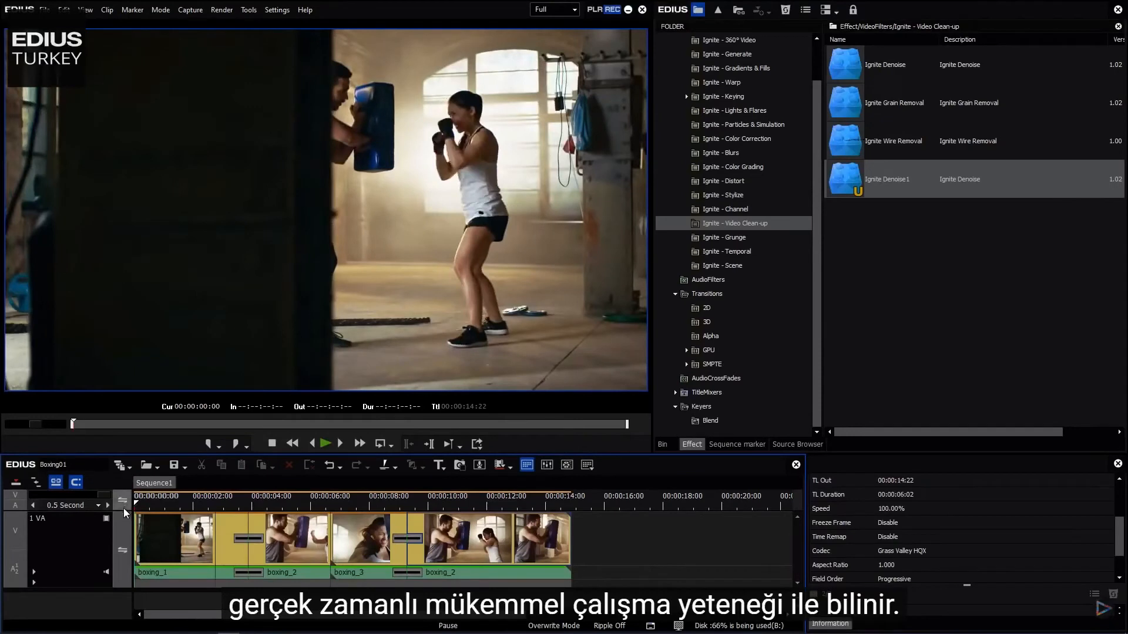
pyautogui.press('space')
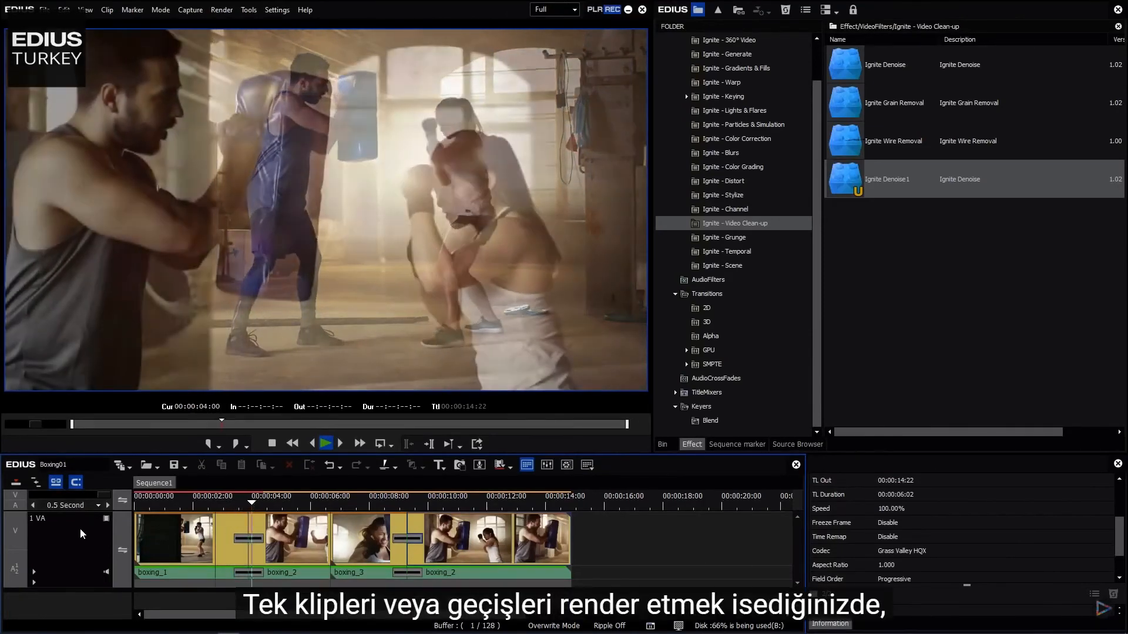
# - Select all clips on the timeline and render them in the background
pyautogui.moveTo(669, 544); pyautogui.dragTo(177, 547)
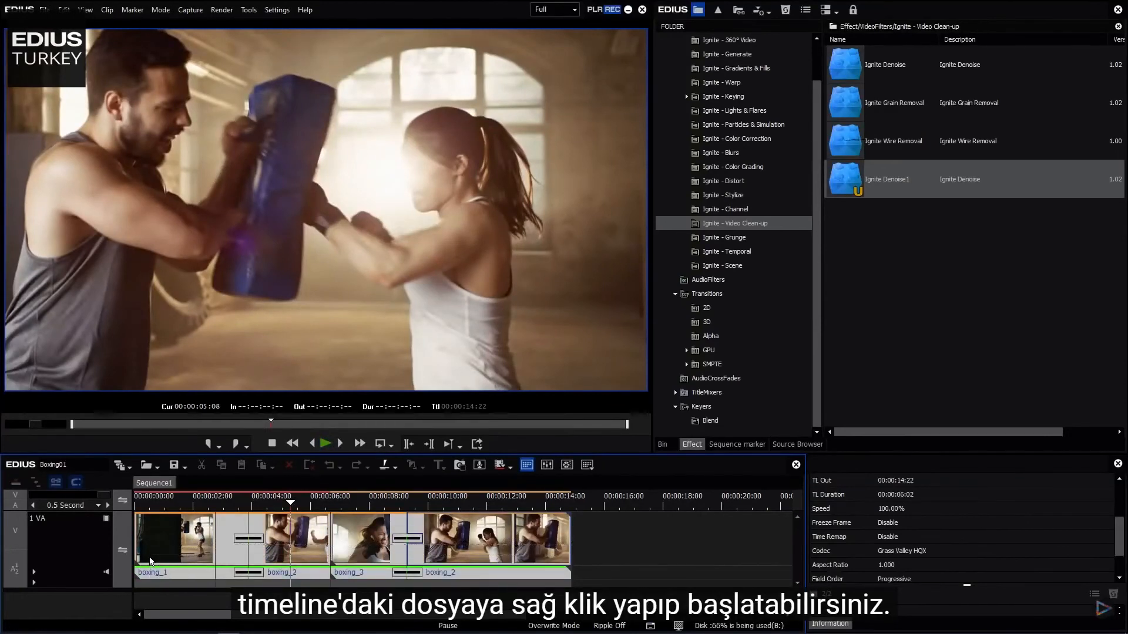
pyautogui.rightClick(451, 537)
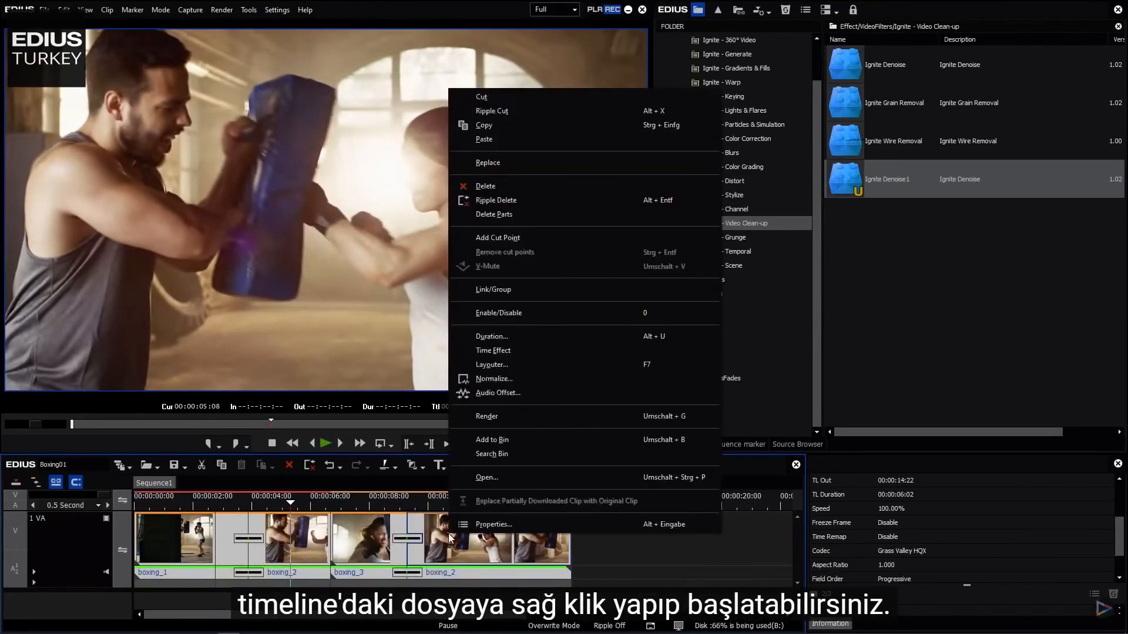
pyautogui.click(492, 419)
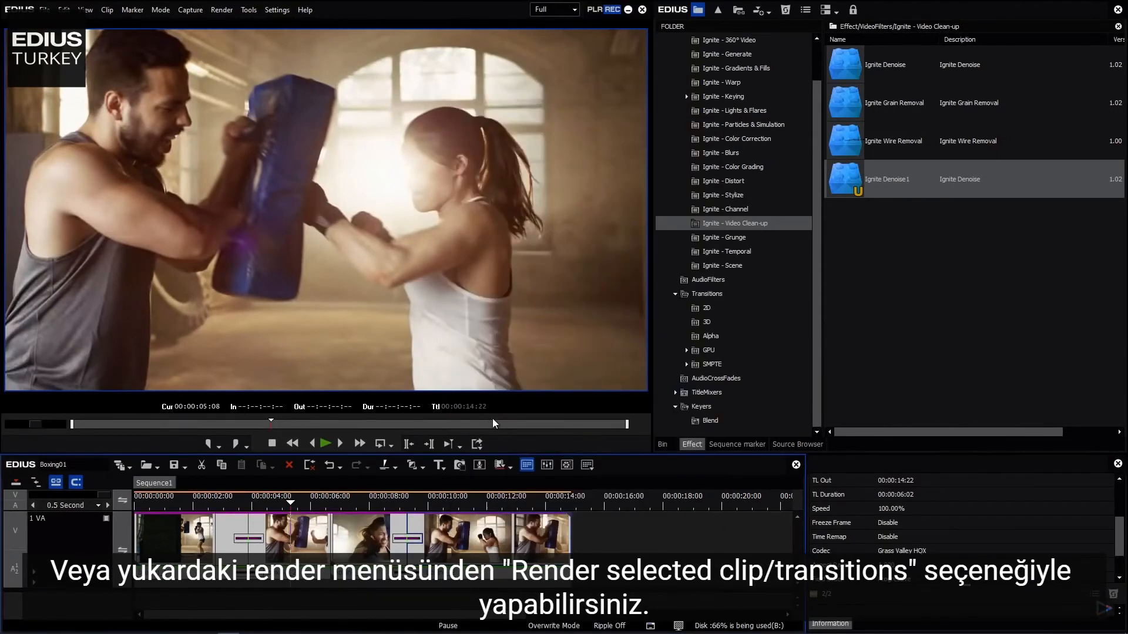
pyautogui.click(618, 551)
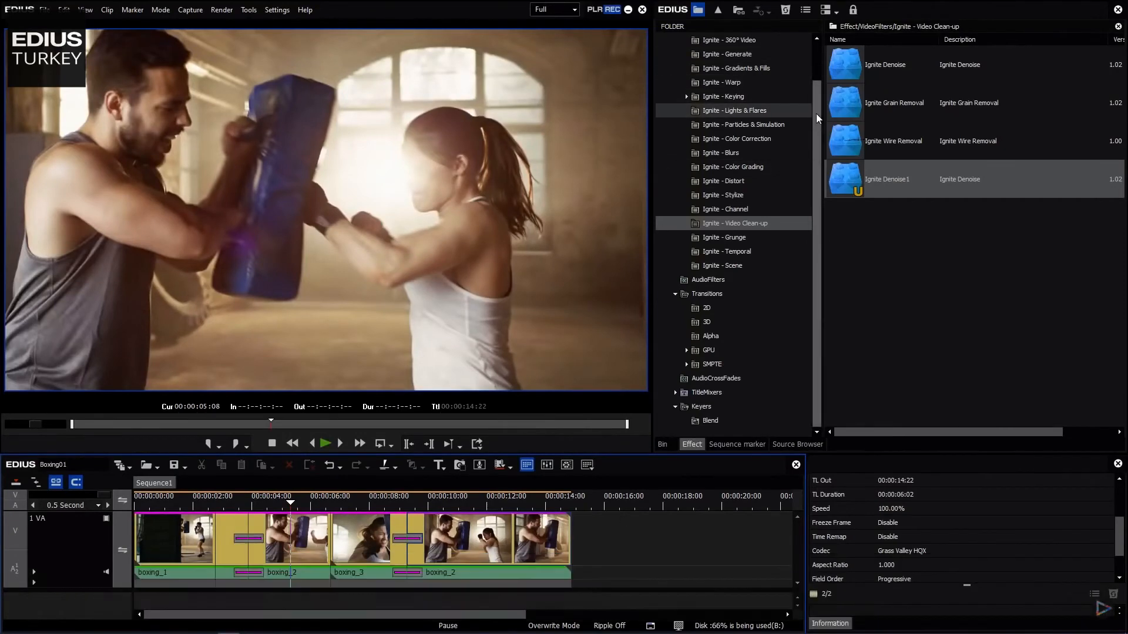
# - Add another Ignite video filter to the last boxing_2 clip on the timeline
pyautogui.scroll(3, 816, 114)
pyautogui.click(734, 68)
pyautogui.moveTo(844, 68); pyautogui.dragTo(531, 537)
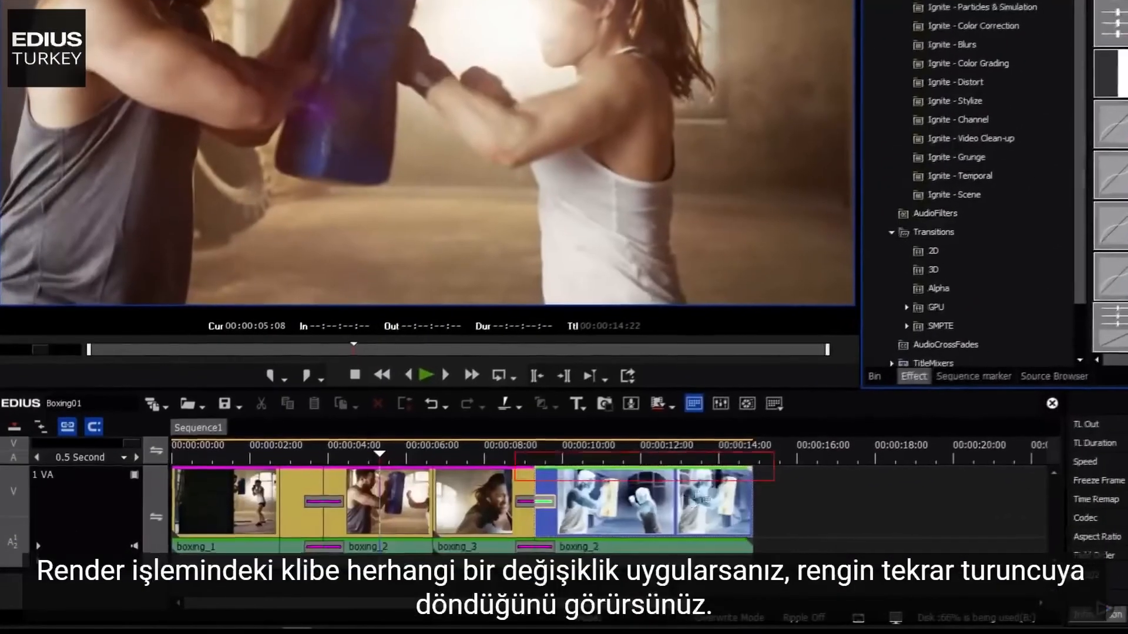
pyautogui.moveTo(701, 500); pyautogui.dragTo(697, 489)
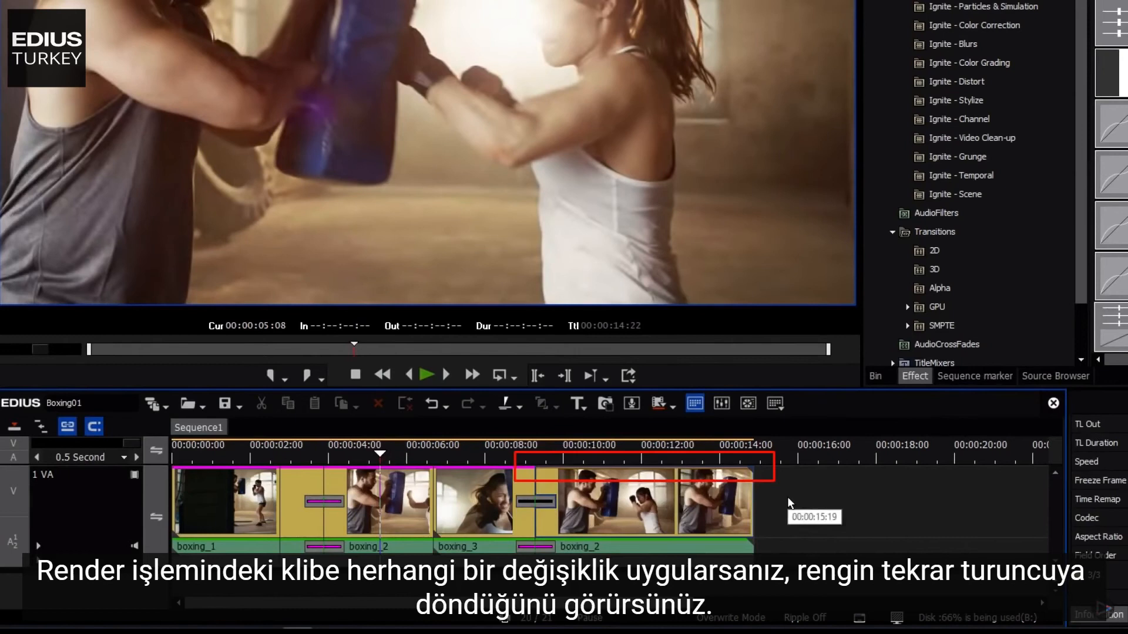
pyautogui.scroll(-1, 788, 499)
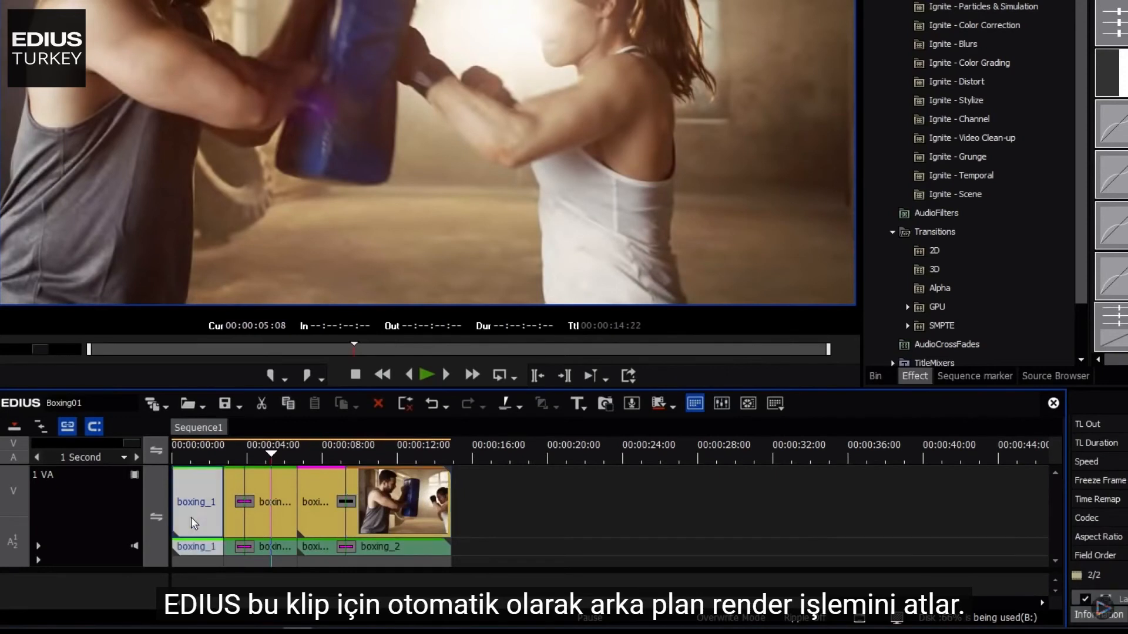
pyautogui.click(232, 515)
pyautogui.keyDown('ctrl'); pyautogui.click(266, 520); pyautogui.keyUp('ctrl')
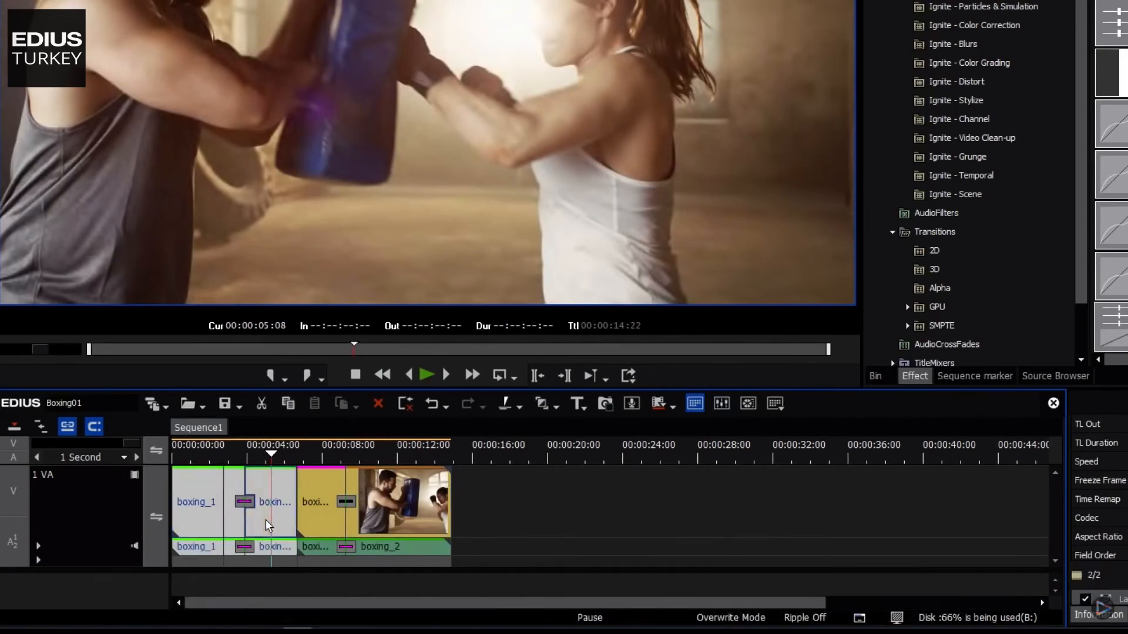
pyautogui.moveTo(282, 520); pyautogui.dragTo(591, 509)
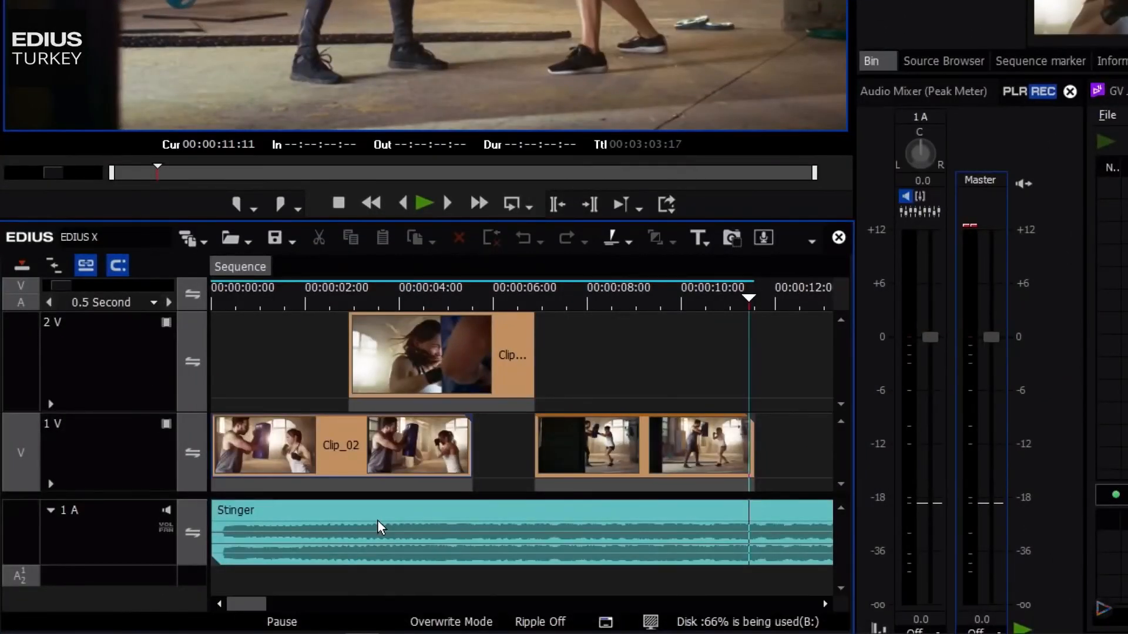
# - Regenerate the waveform cache of the Stinger audio clip from its clip properties with Refresh Wave Data
pyautogui.click(378, 520)
pyautogui.rightClick(379, 520)
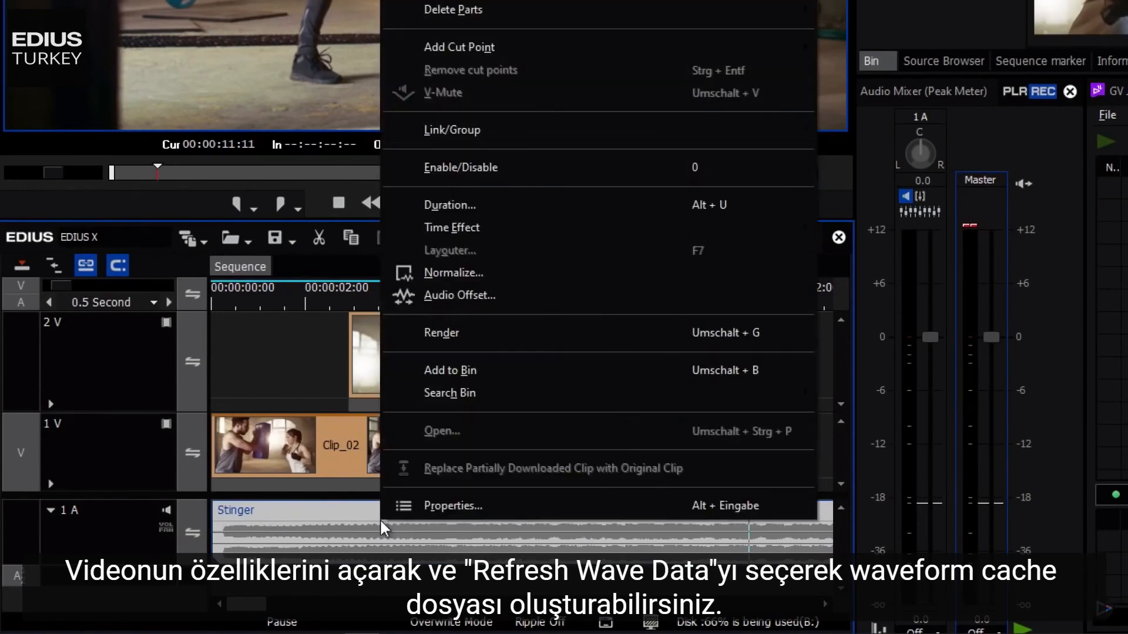
pyautogui.click(432, 506)
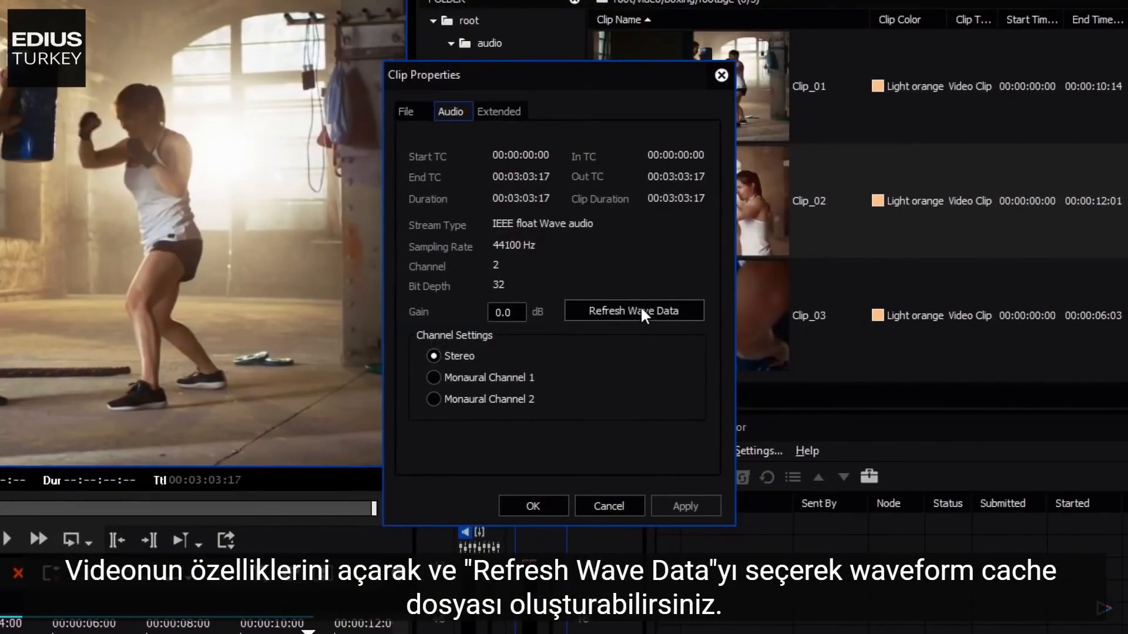
pyautogui.click(641, 309)
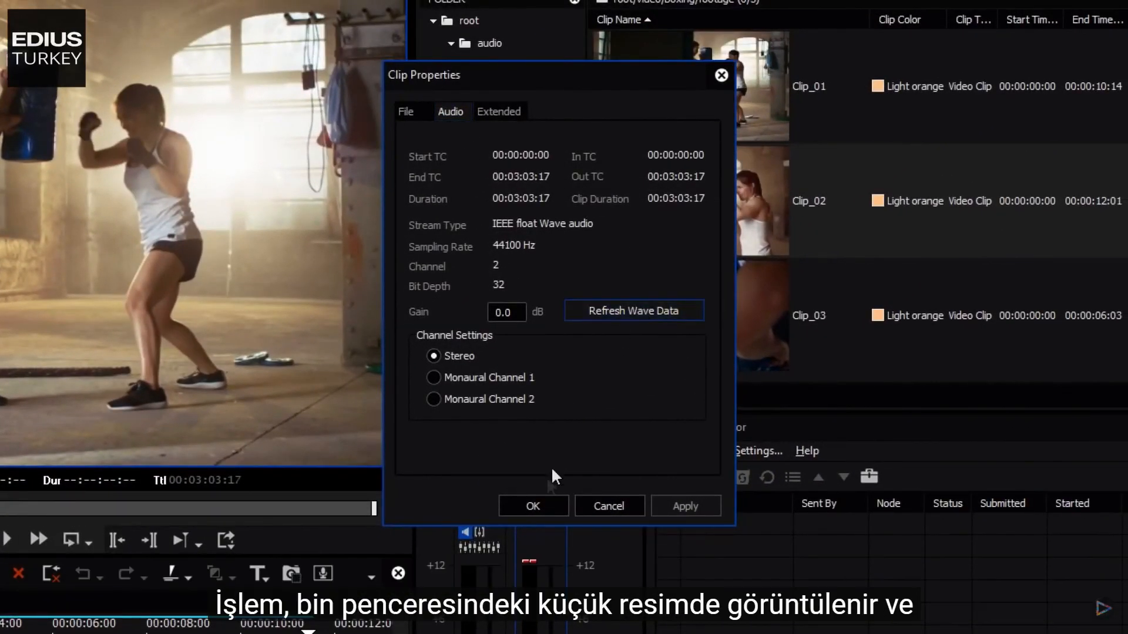
pyautogui.click(526, 505)
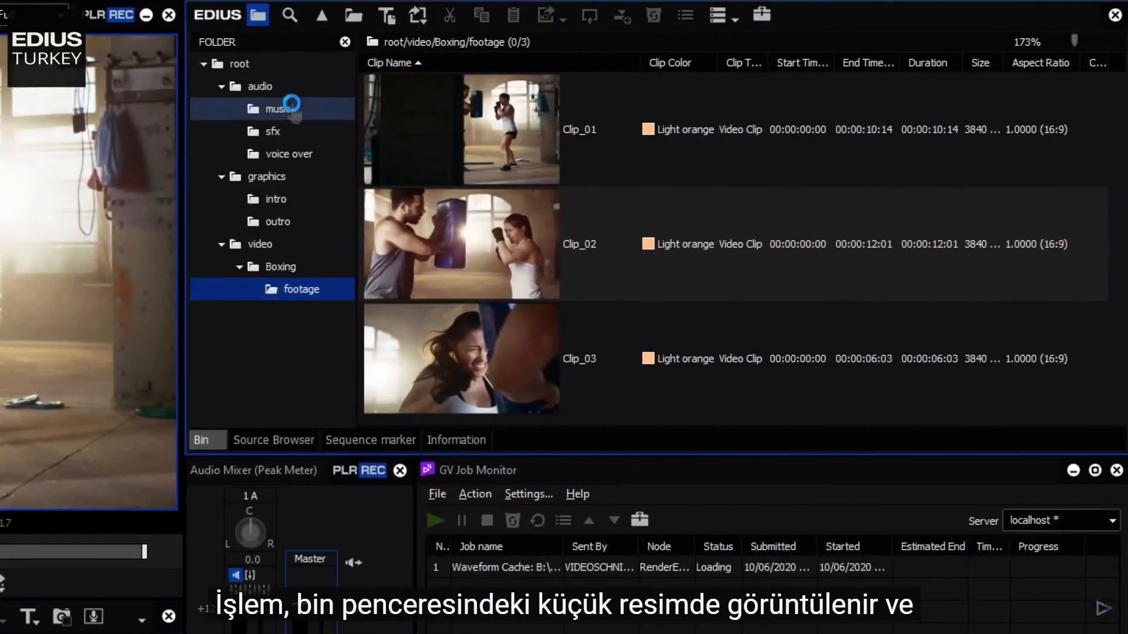
# - Open the music bin folder and examine the Stinger clip thumbnail and the waveform cache job in GV Job Monitor
pyautogui.click(287, 108)
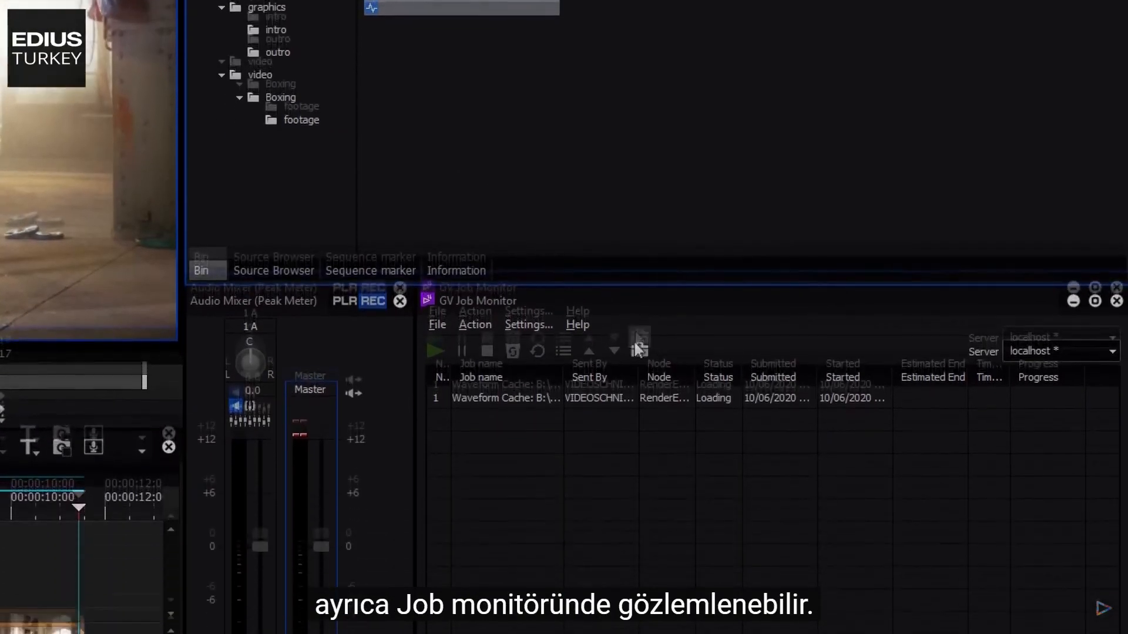
pyautogui.rightClick(685, 399)
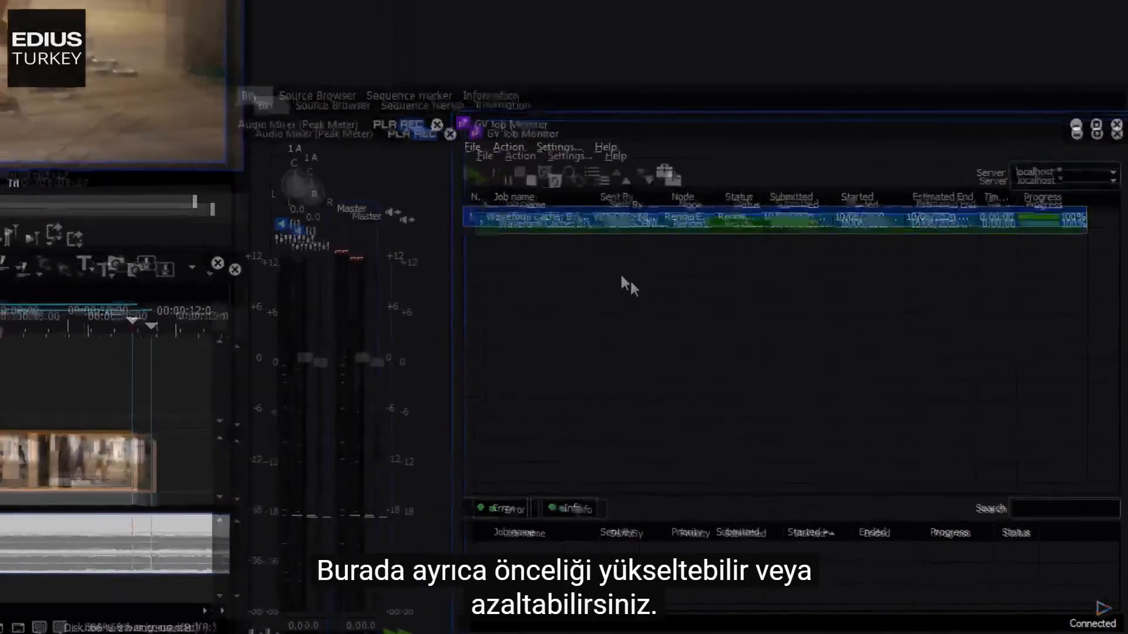
pyautogui.click(594, 259)
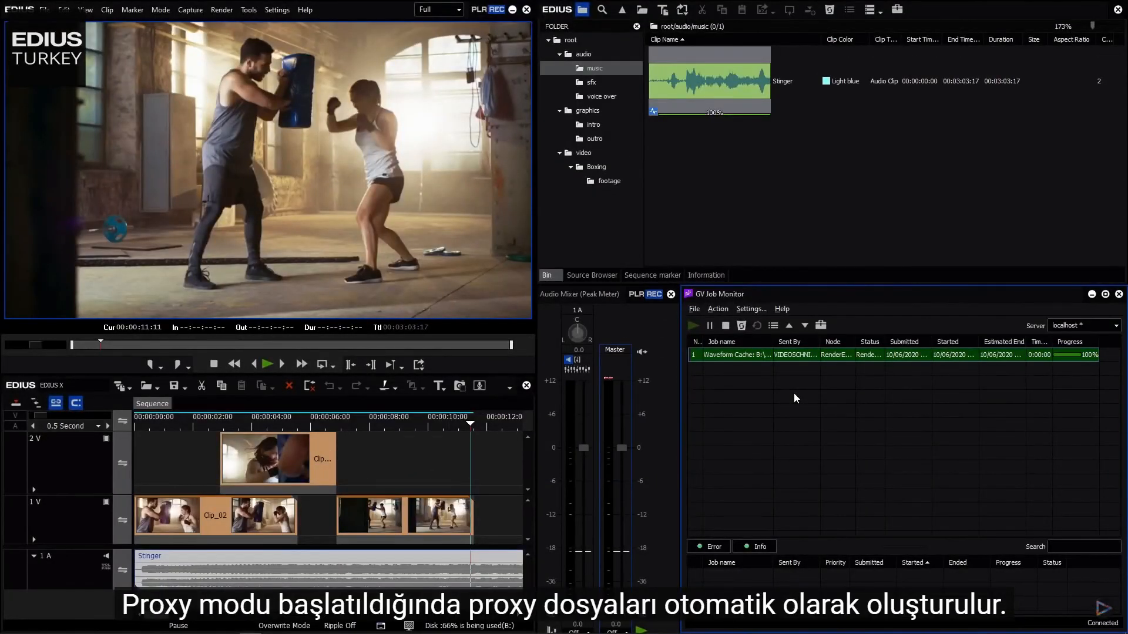